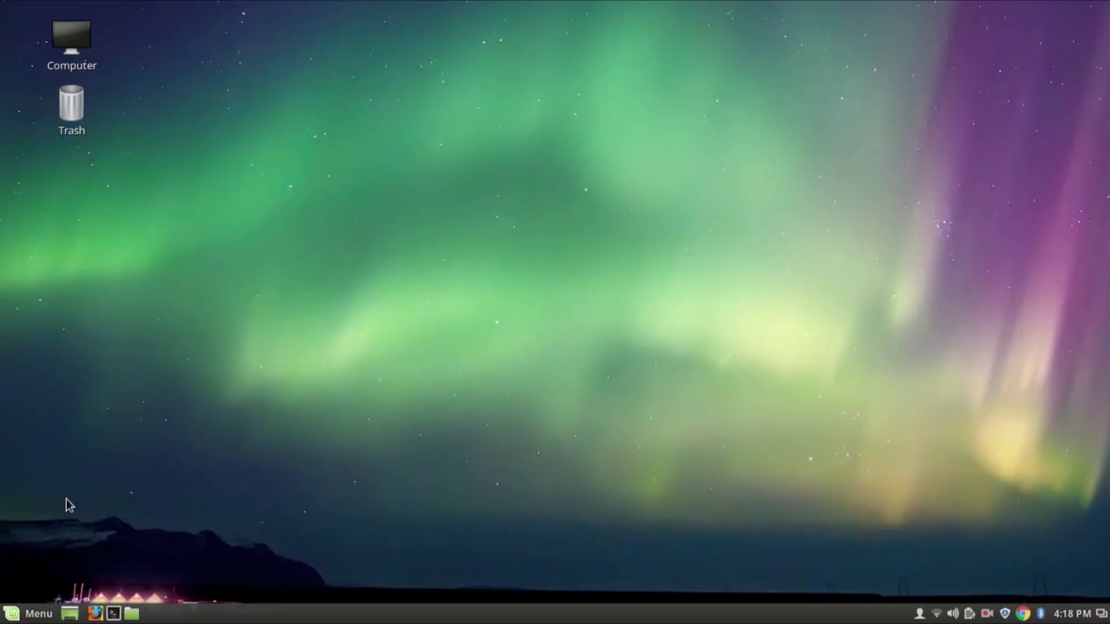
Step: Launch Google Chrome from the applications menu
left_click(26, 613)
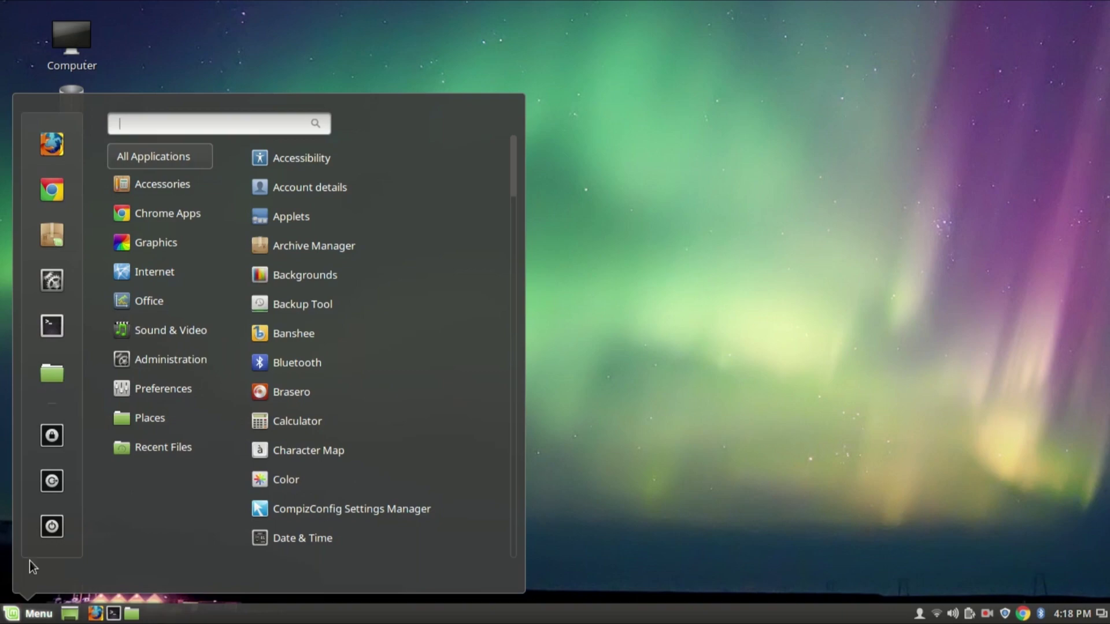
left_click(56, 202)
Step: Search for 'download linux mint' and open the Linux Mint download page
left_click(245, 40)
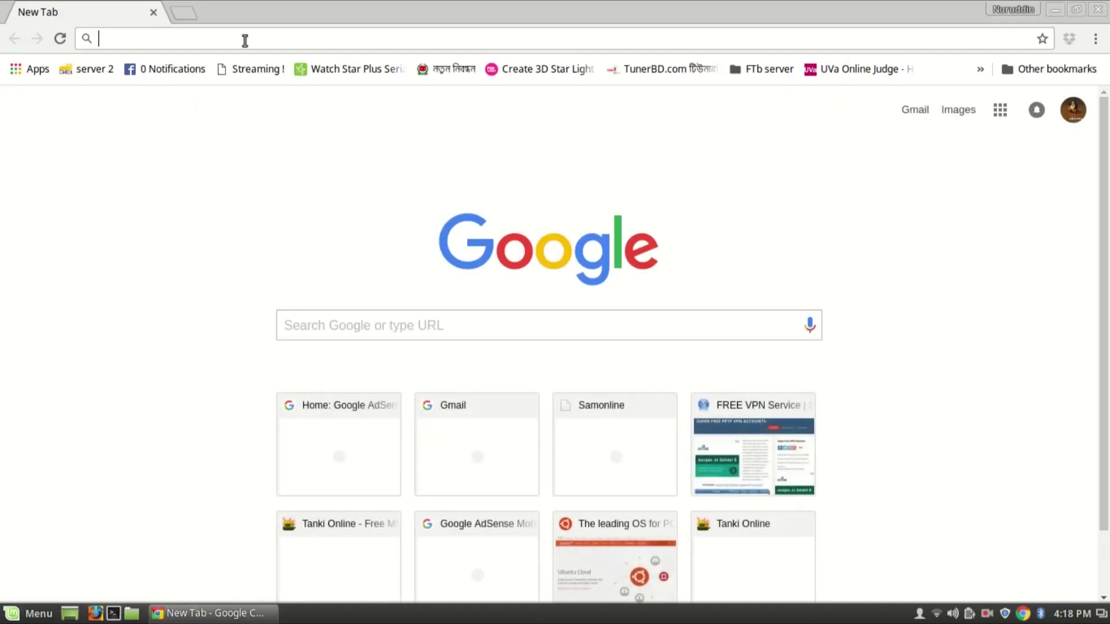
type("downlo")
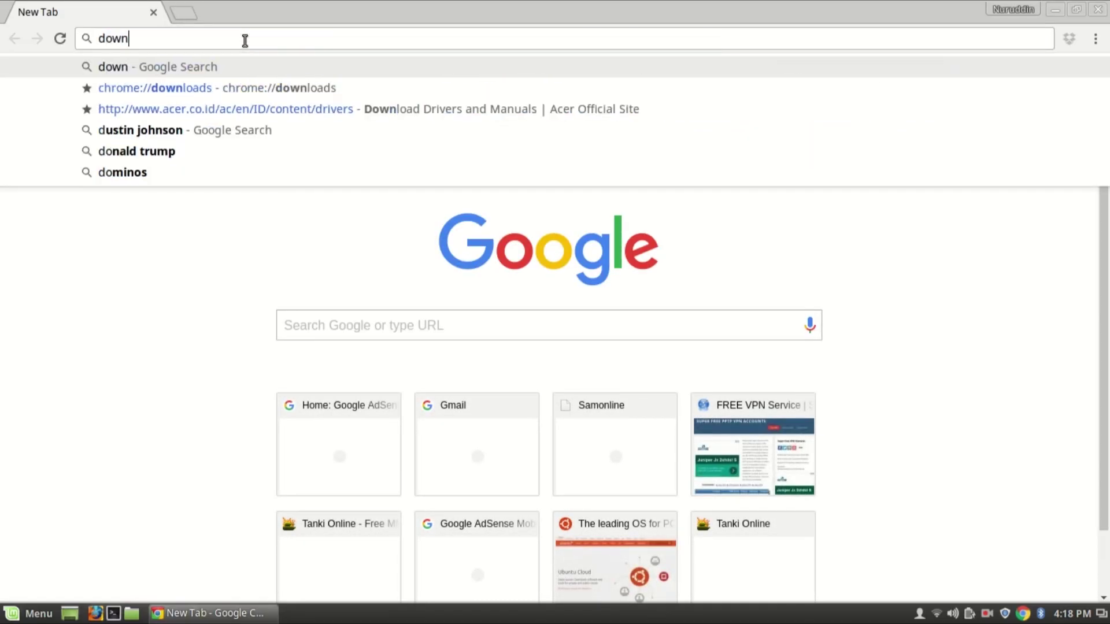
type("ad linux mint")
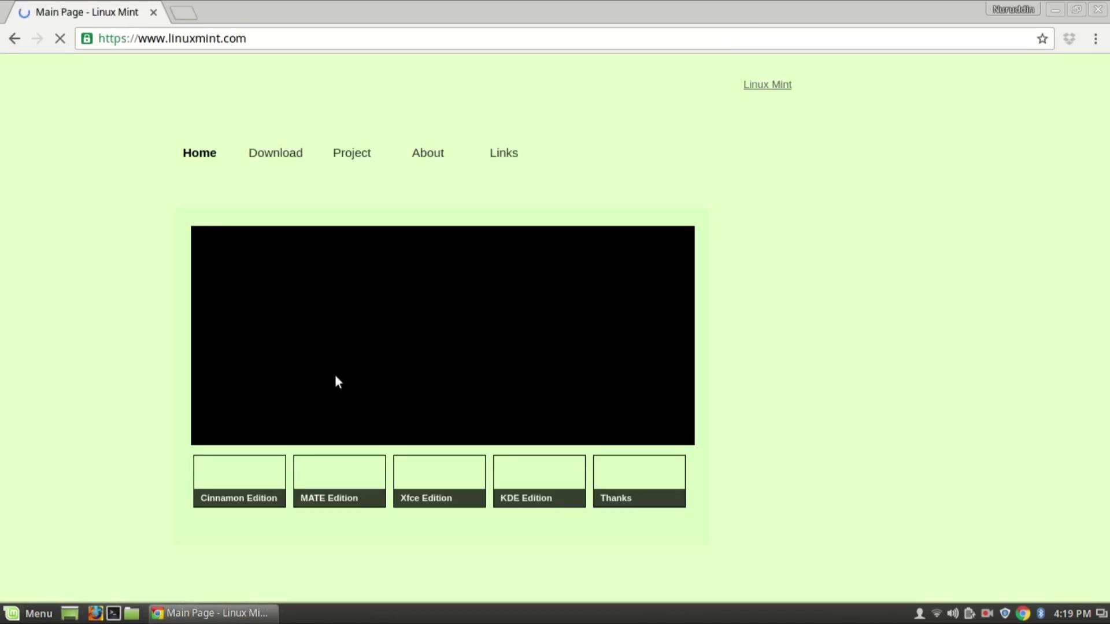
left_click(276, 160)
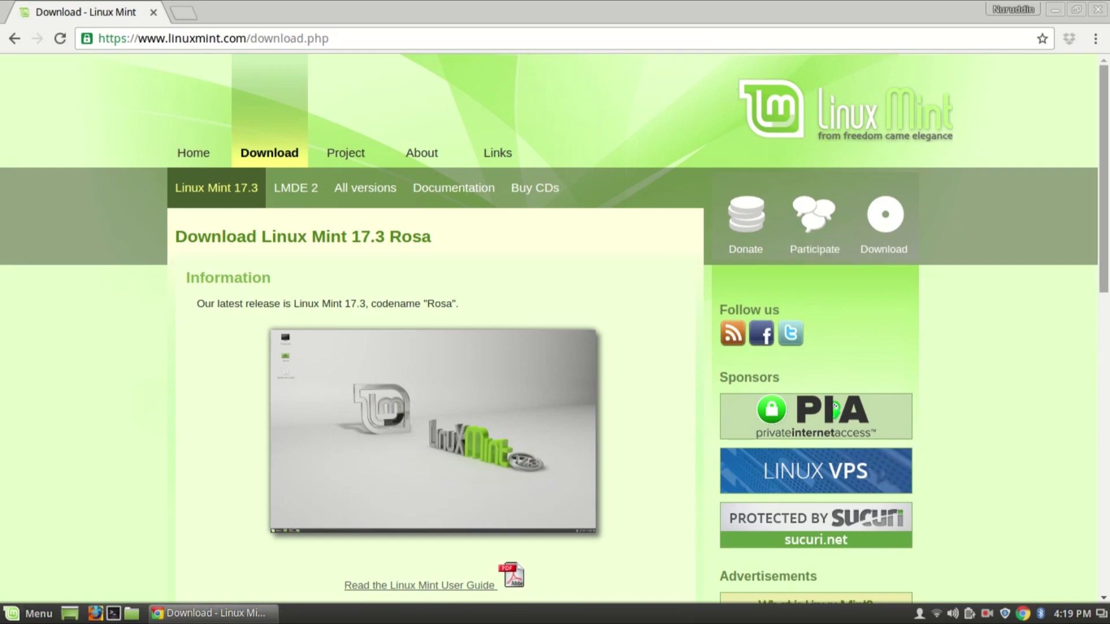
Step: Return to the linuxmint.com home page and scroll down to the Linux Mint 18 news posts
scroll(835, 87, "down", 5)
left_click_drag(1105, 344, 1105, 292)
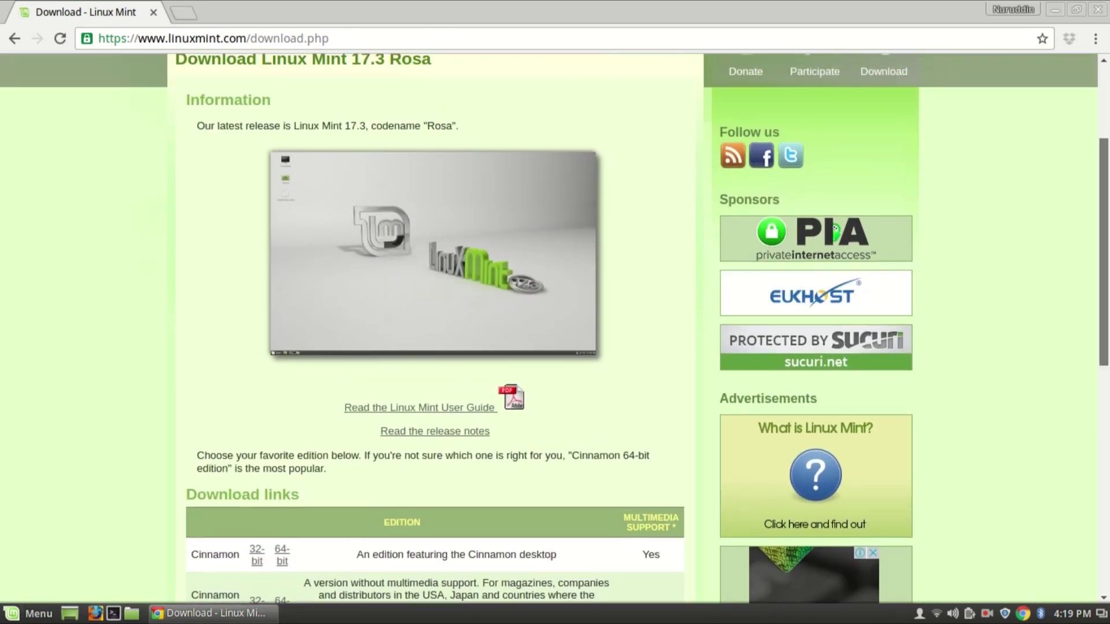
scroll(989, 148, "up", 4)
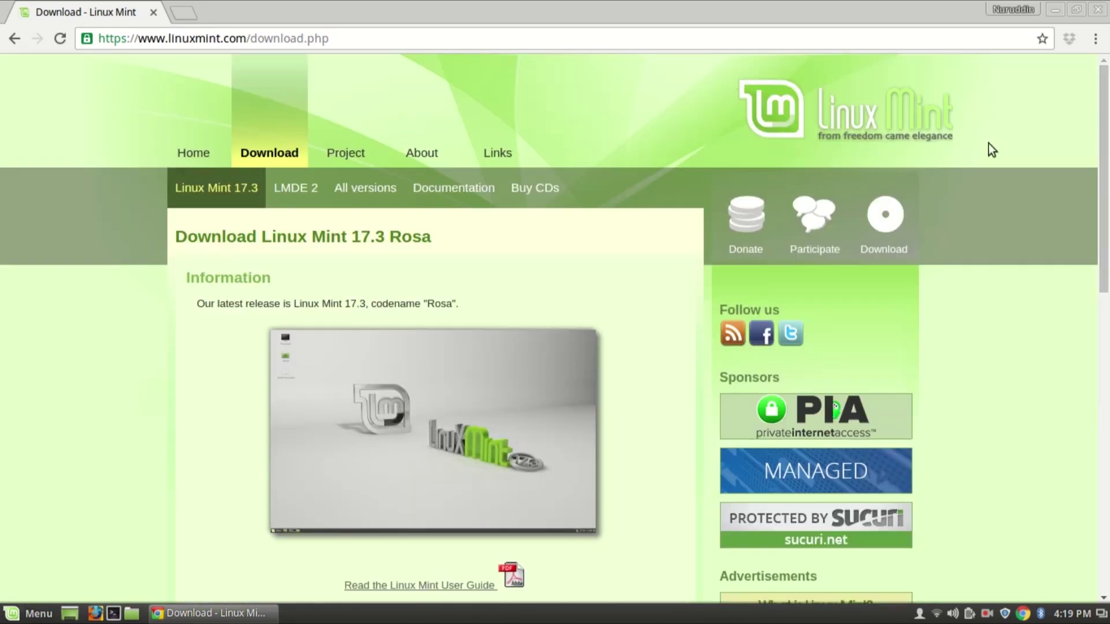
left_click(189, 160)
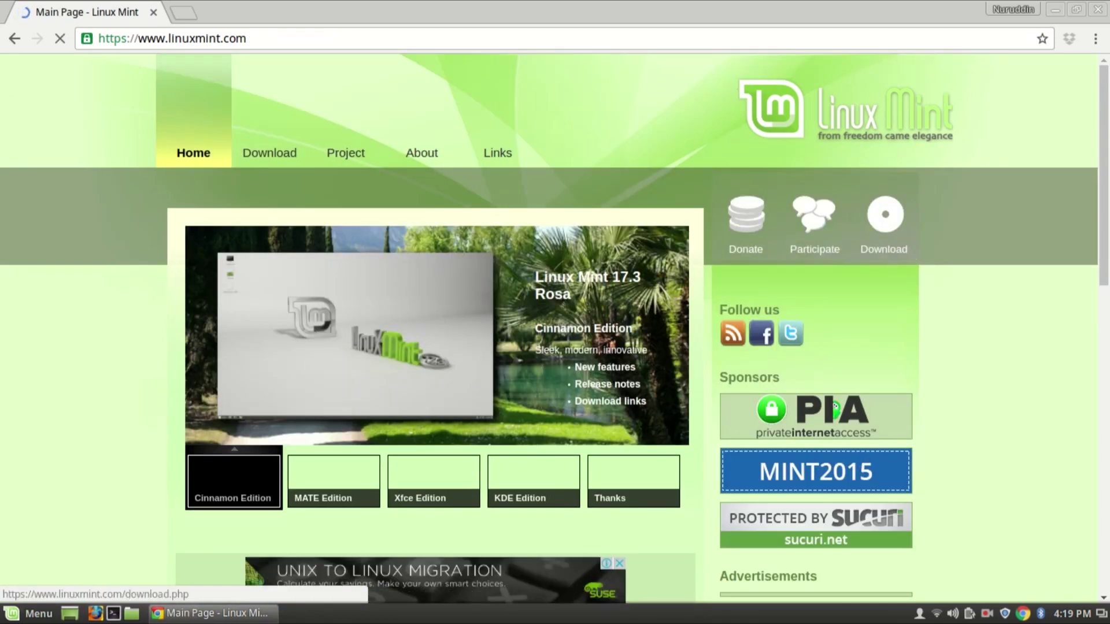
scroll(834, 124, "down", 5)
scroll(834, 125, "down", 5)
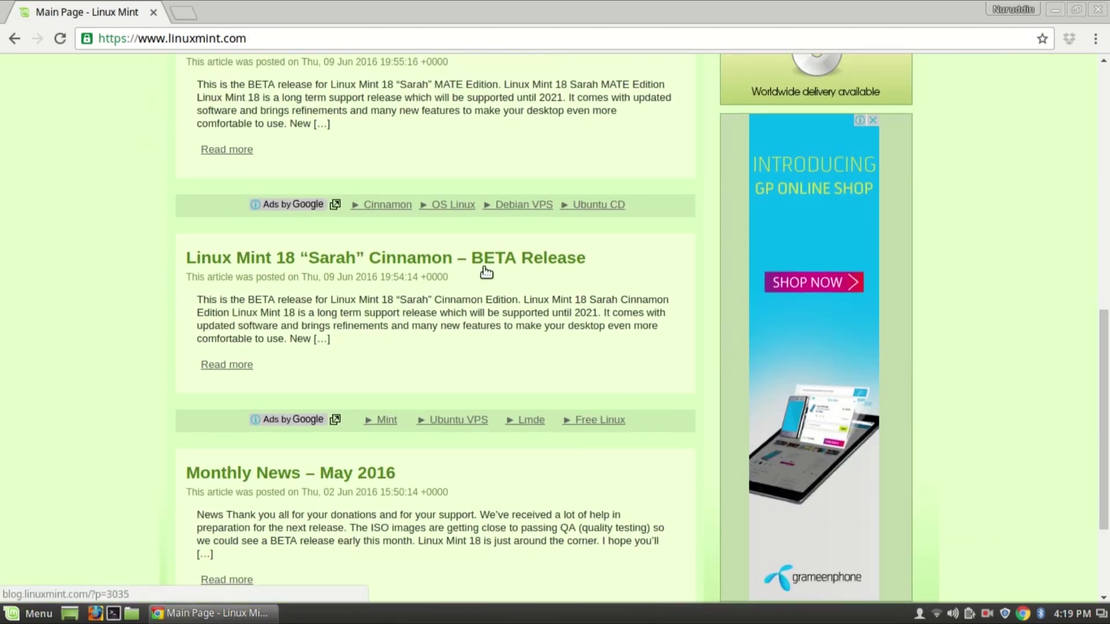
scroll(433, 324, "down", 1)
scroll(434, 324, "up", 7)
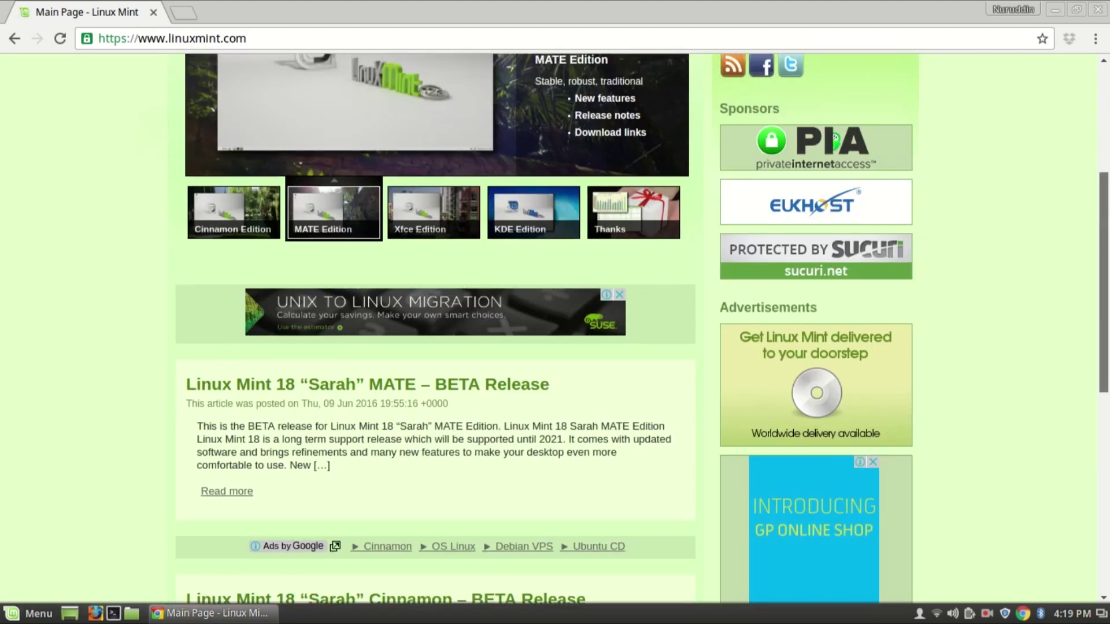
scroll(339, 279, "down", 3)
Step: Open the Linux Mint 18 MATE beta post and download the ISO from TAP Open Source Mirror
left_click(339, 279)
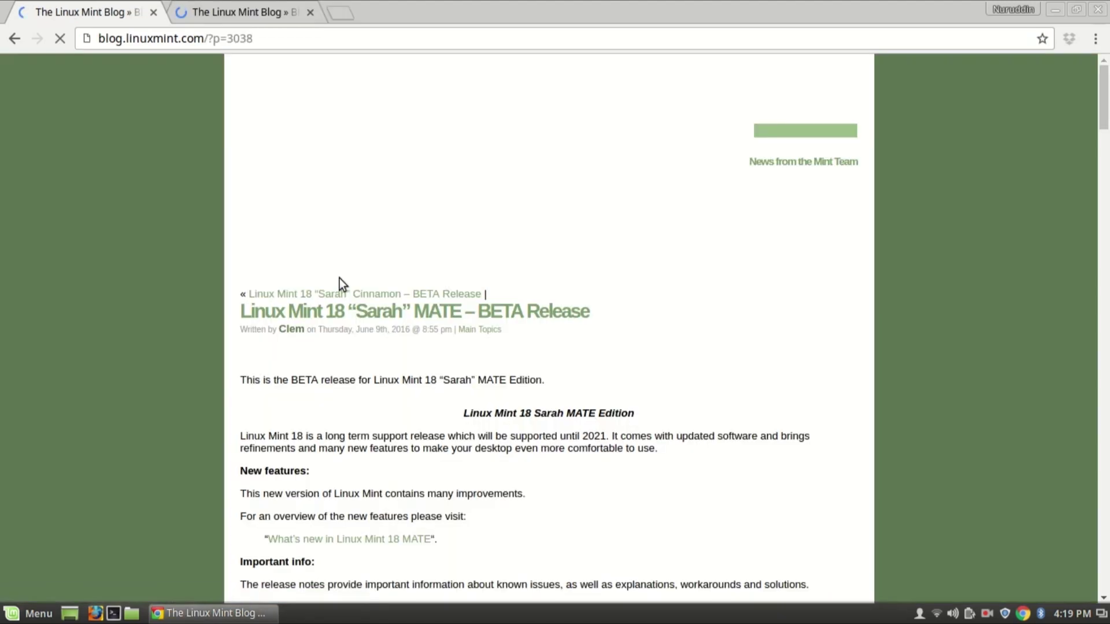
scroll(550, 324, "down", 15)
scroll(549, 323, "up", 12)
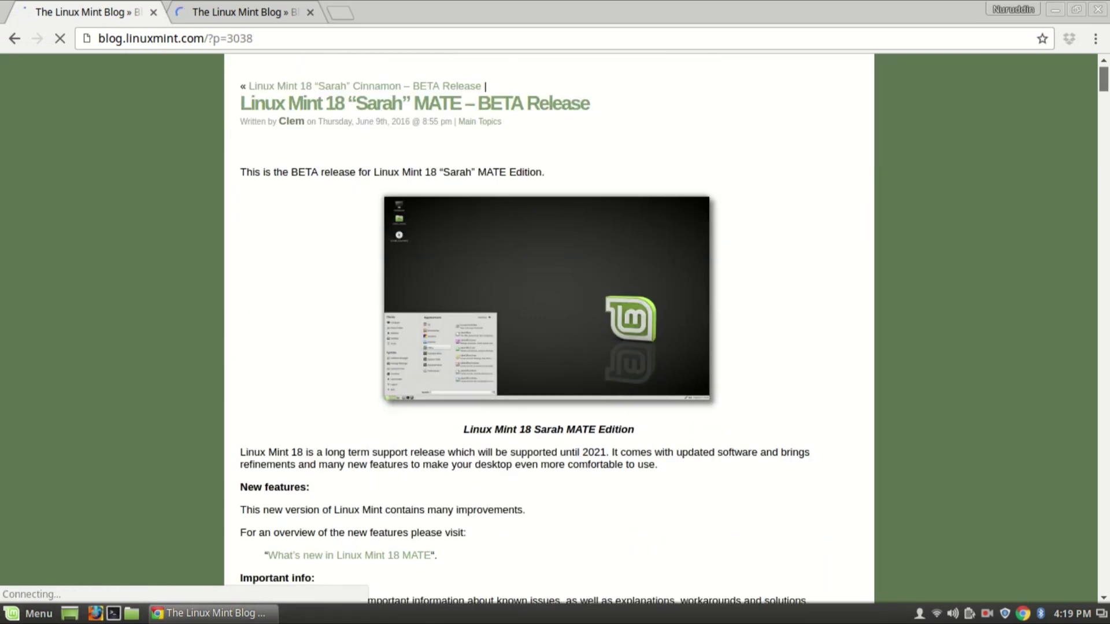
scroll(549, 324, "down", 15)
scroll(405, 295, "down", 7)
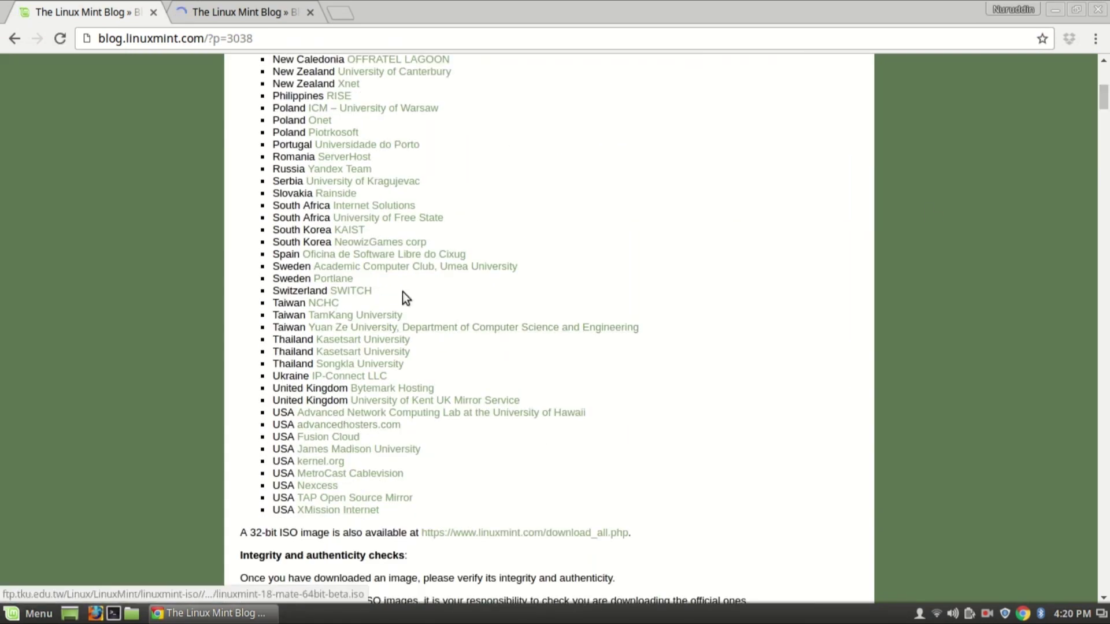
left_click(327, 503)
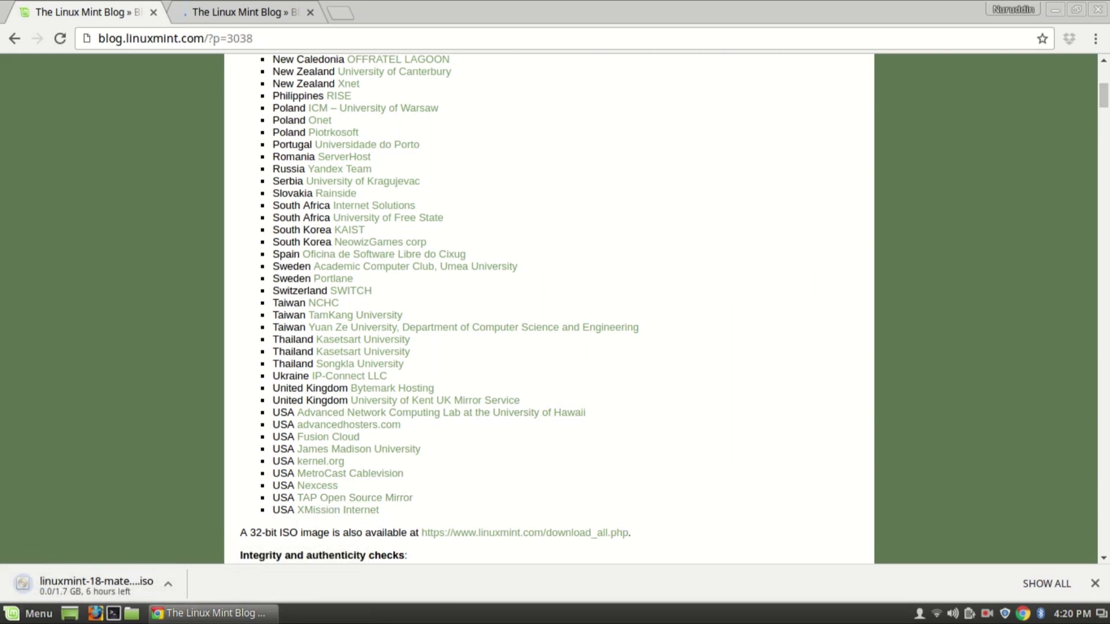
Step: Check the full downloads list, glance at the Cinnamon post, then close the browser
left_click(1043, 584)
left_click(269, 11)
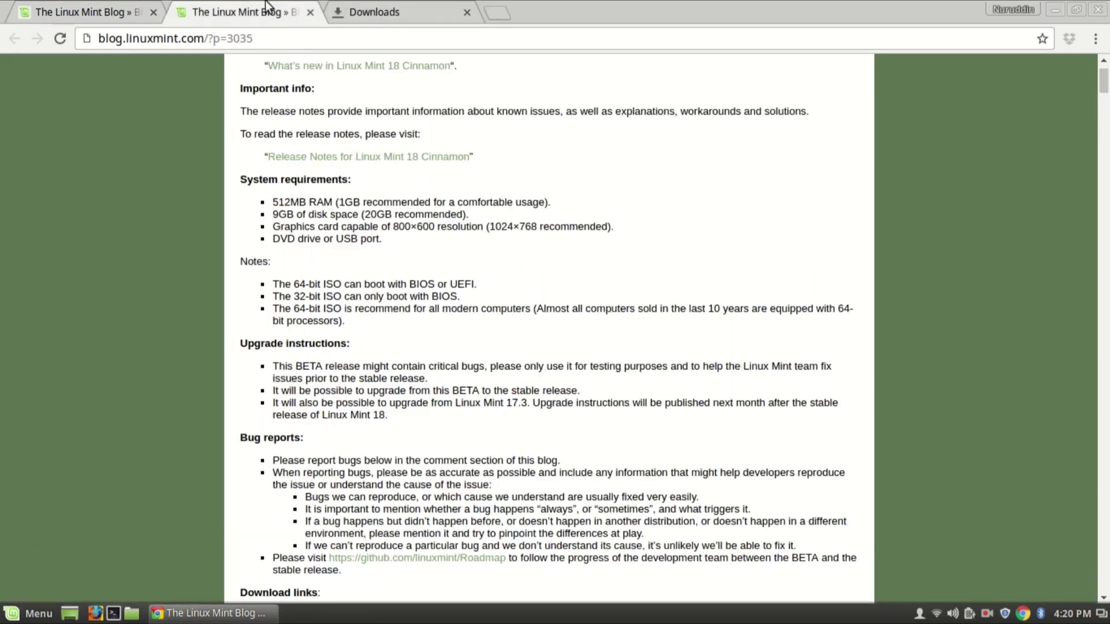
left_click(78, 6)
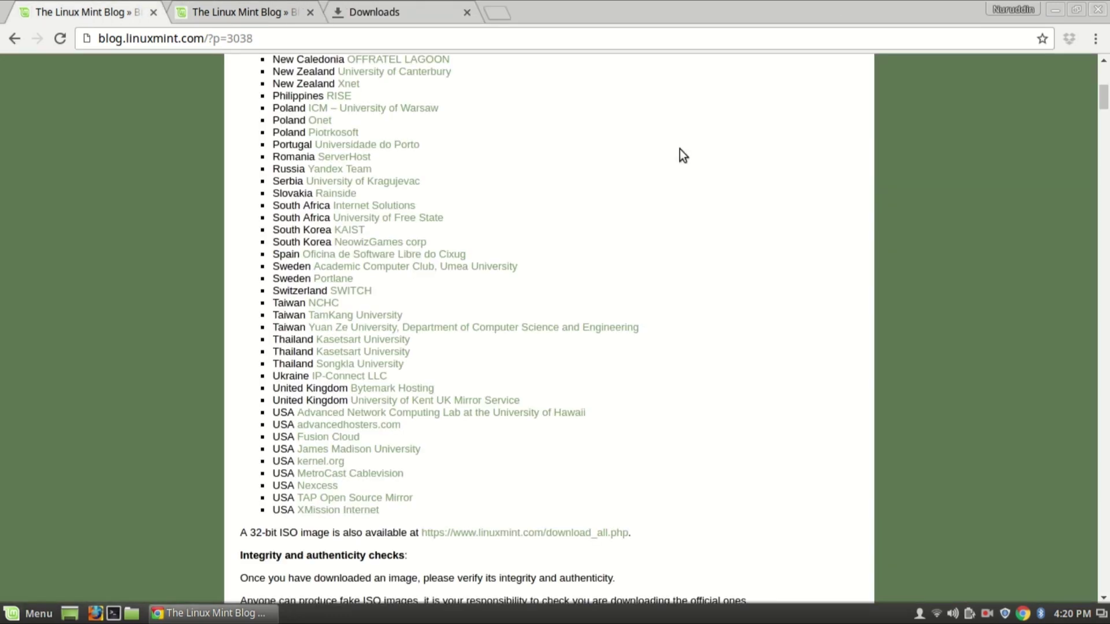
key("alt+F4")
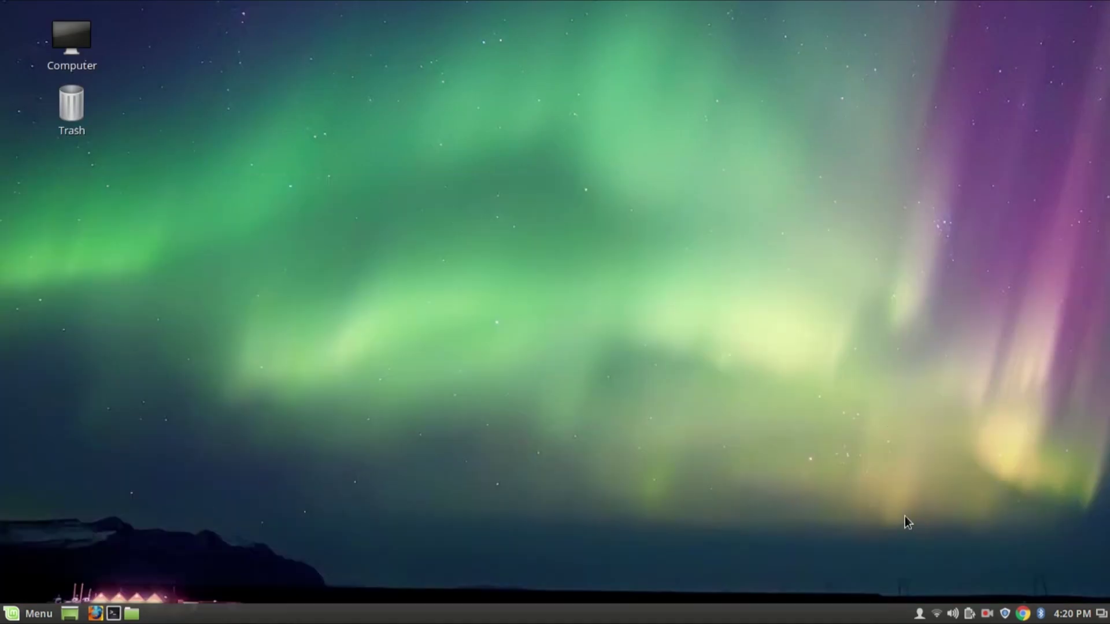
Step: Finish the screen recording from the recorder's tray menu
left_click(987, 614)
left_click(1004, 567)
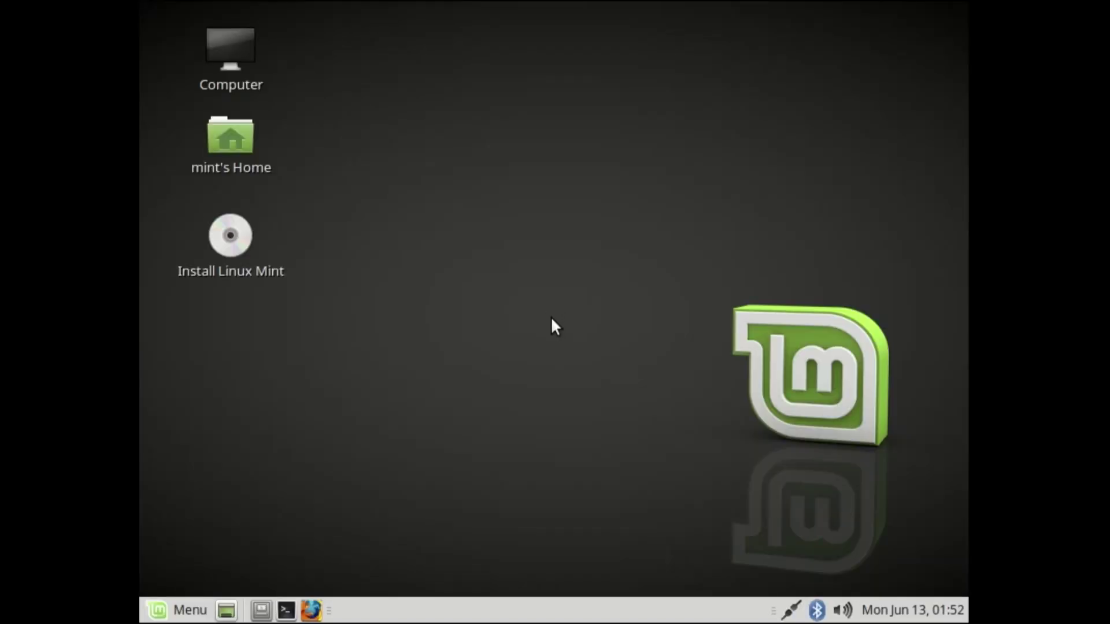
Step: Start the Linux Mint installer, keep English, and choose the 'Something else' installation type
left_click(227, 240)
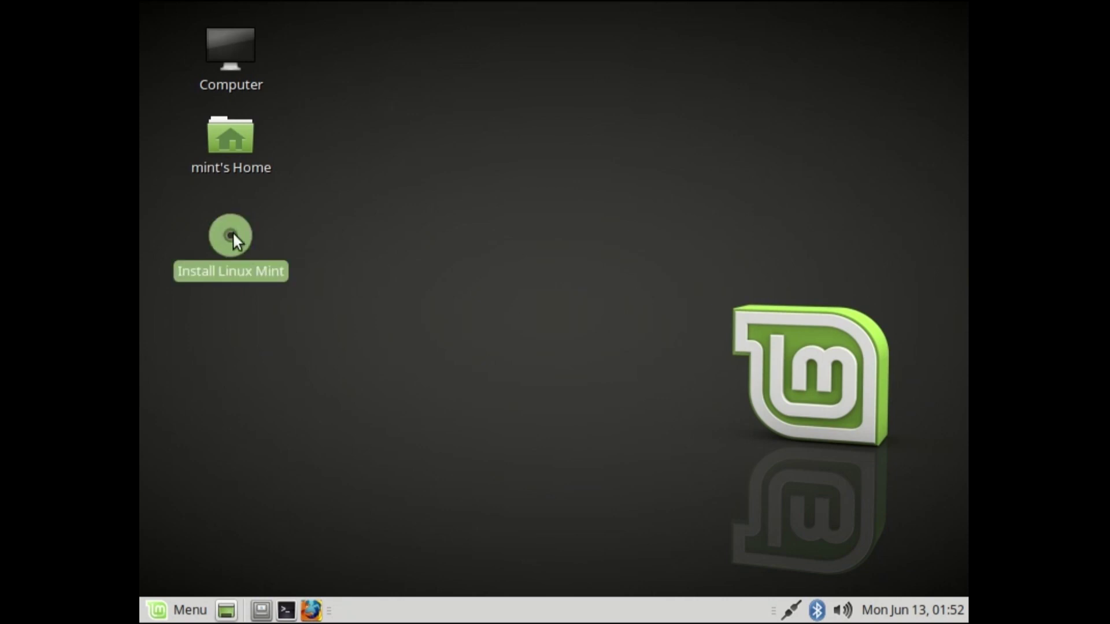
double_click(233, 233)
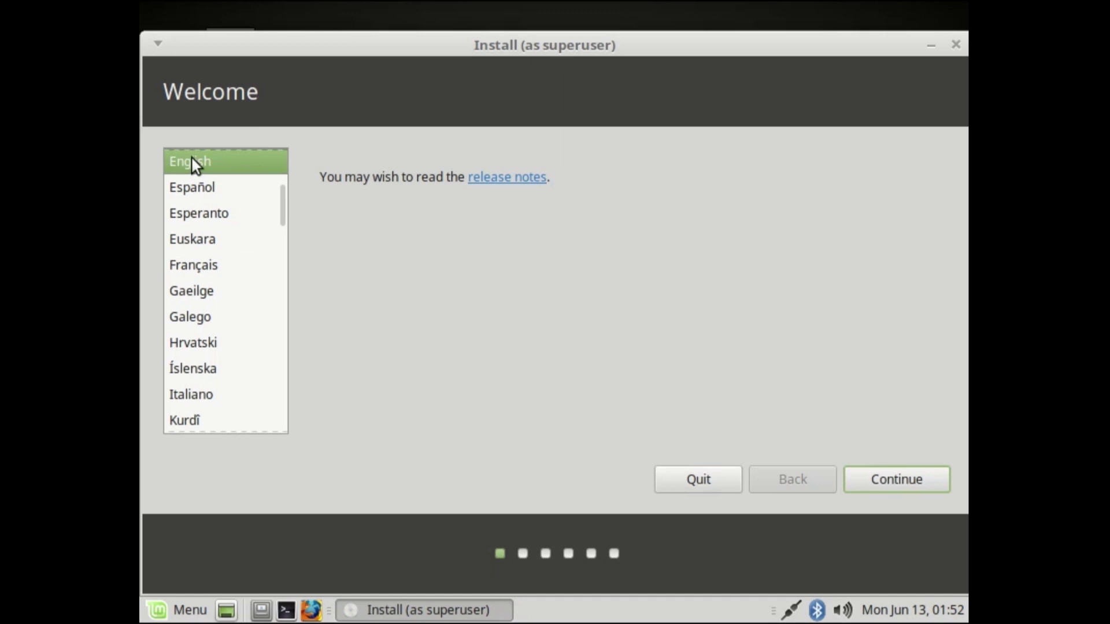
left_click(879, 475)
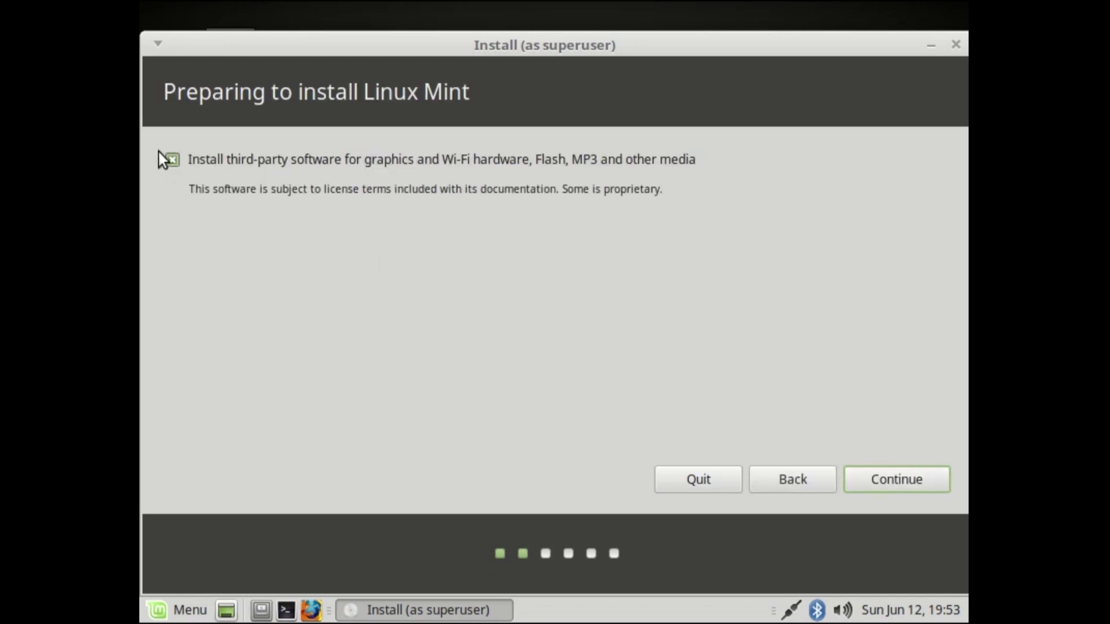
left_click(886, 482)
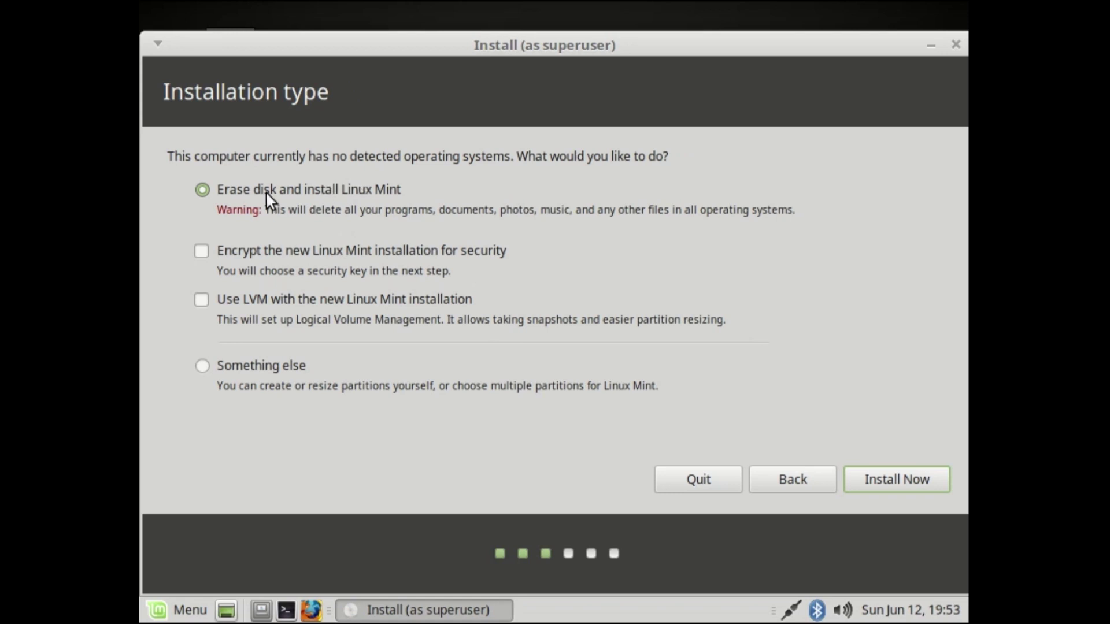
left_click(203, 366)
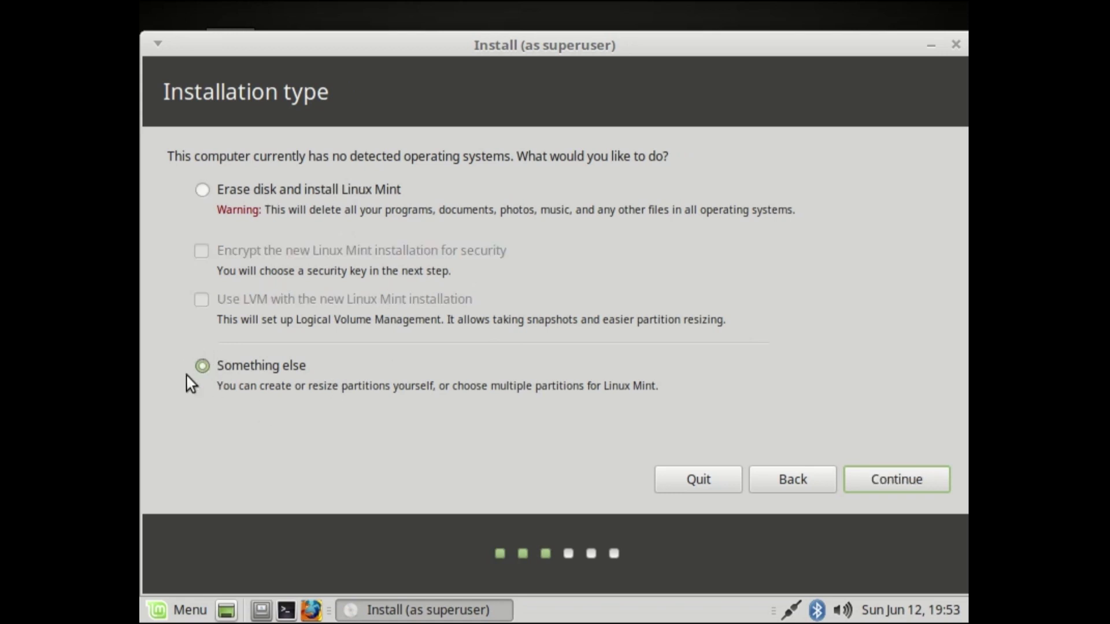
left_click(886, 481)
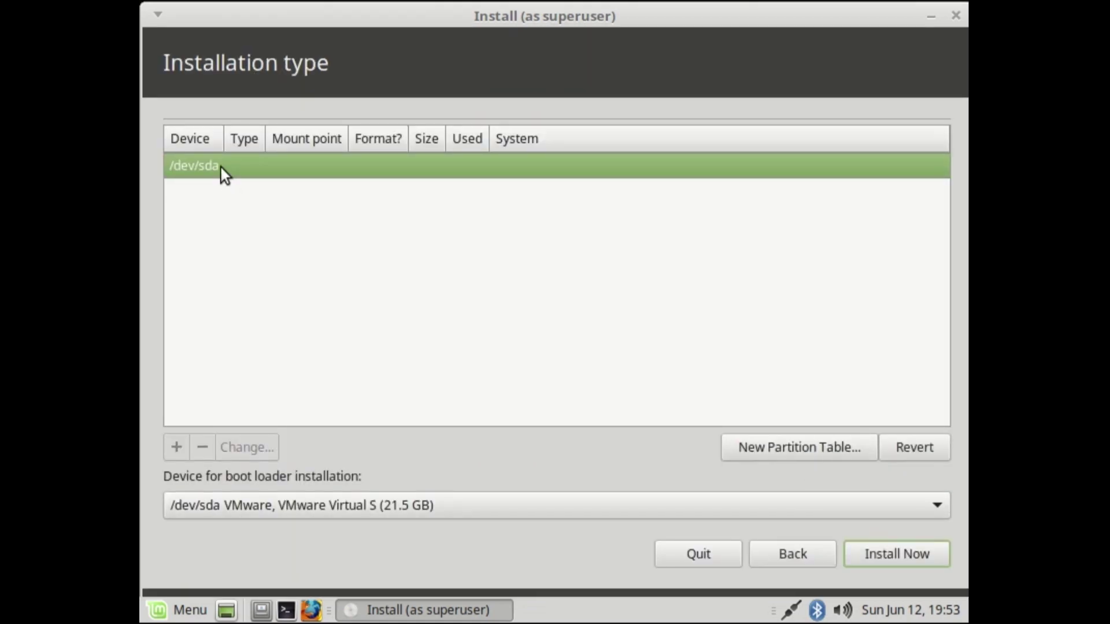
Step: Create a new partition table on /dev/sda and add a 2024 MB logical swap partition
left_click(803, 450)
left_click(918, 423)
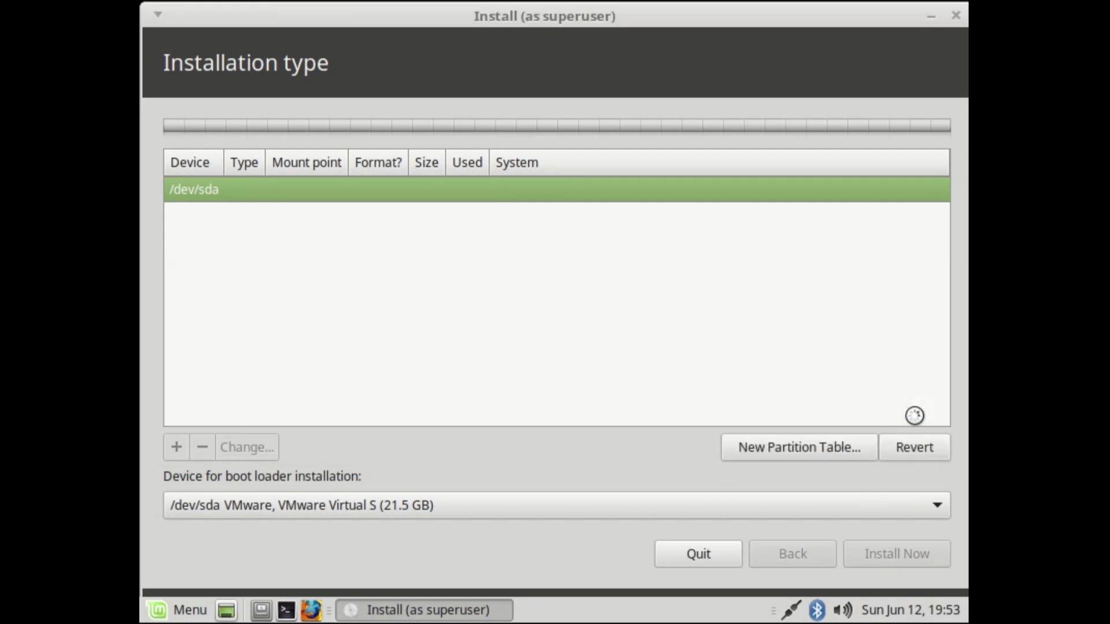
left_click(438, 223)
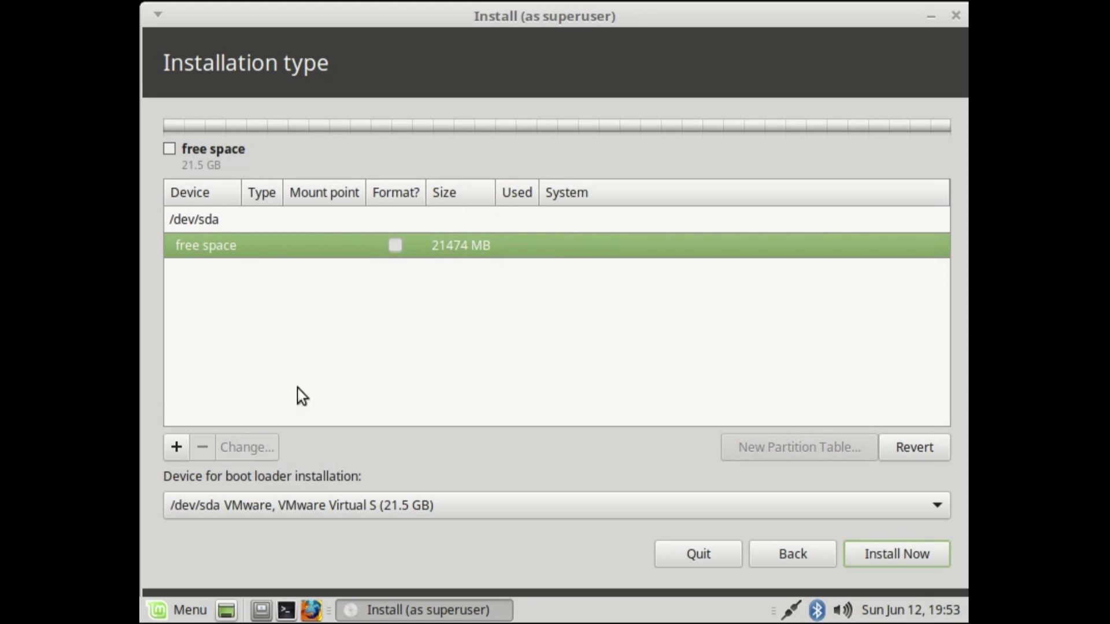
left_click(177, 447)
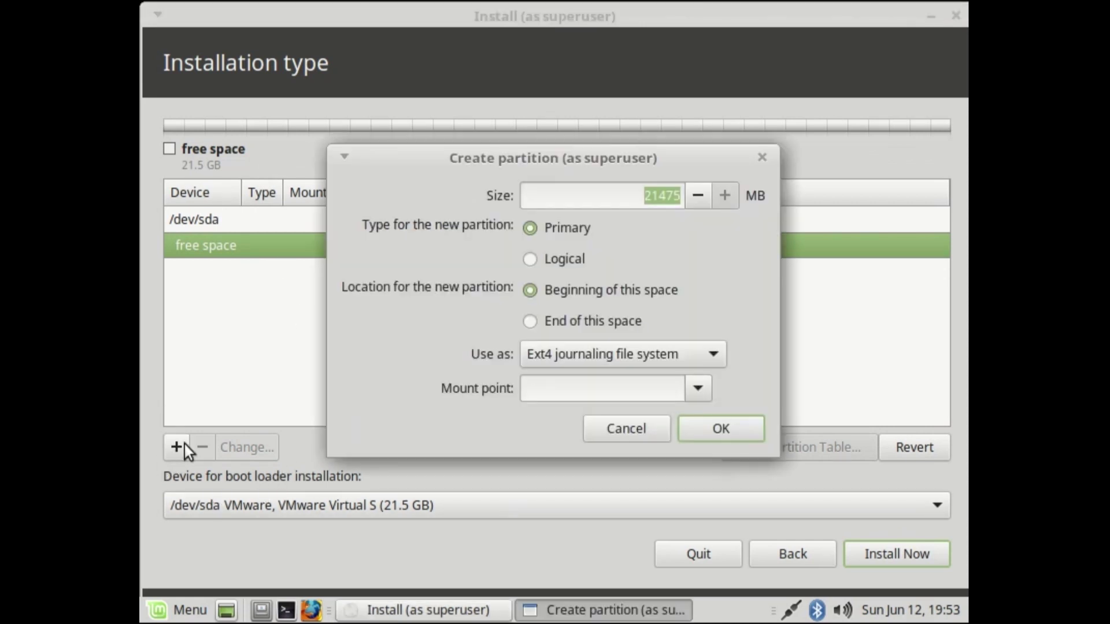
type("2")
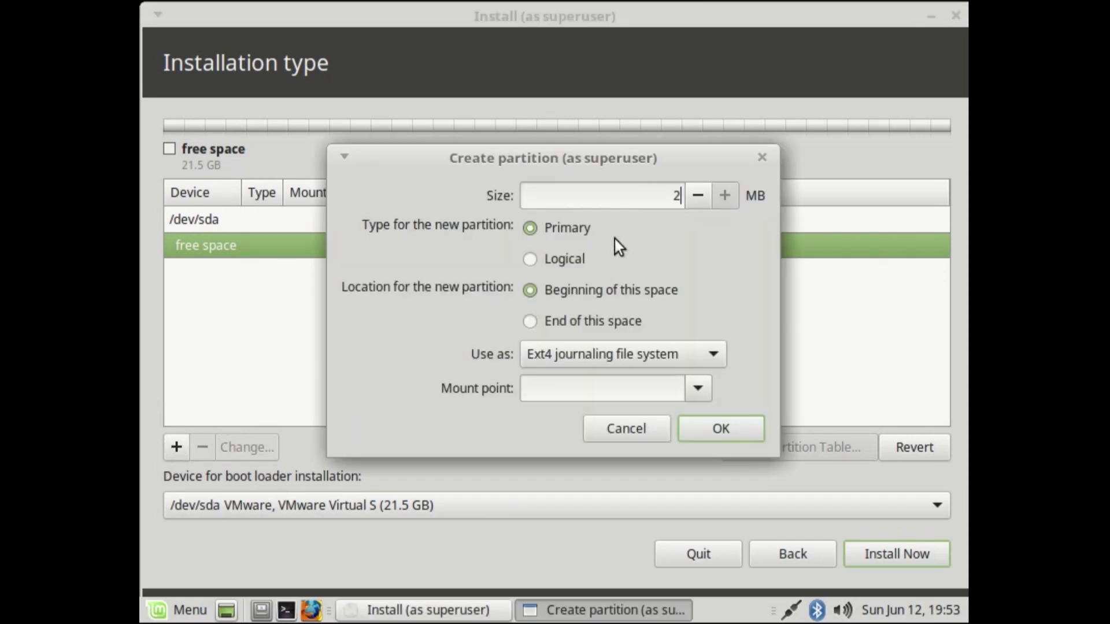
type("024")
left_click(530, 260)
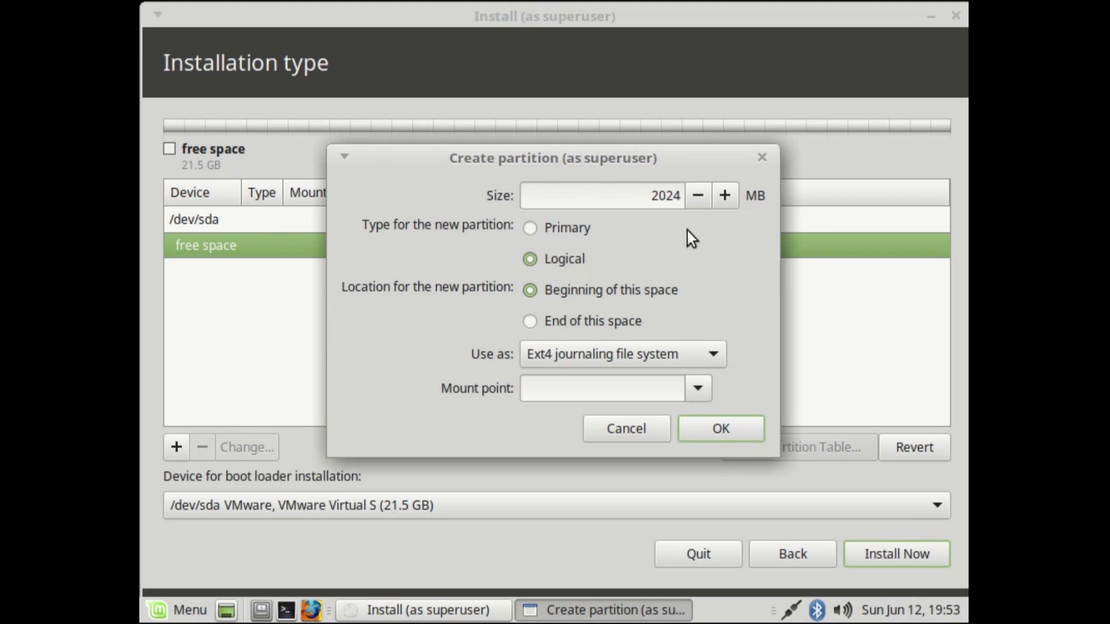
left_click(632, 347)
scroll(663, 502, "down", 2)
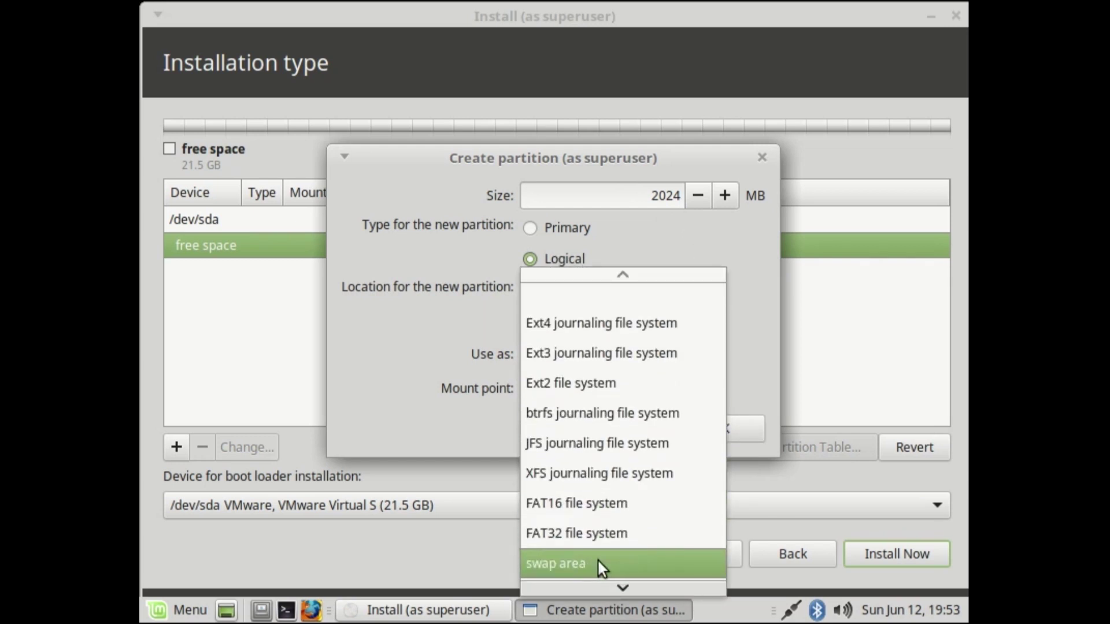
left_click(557, 564)
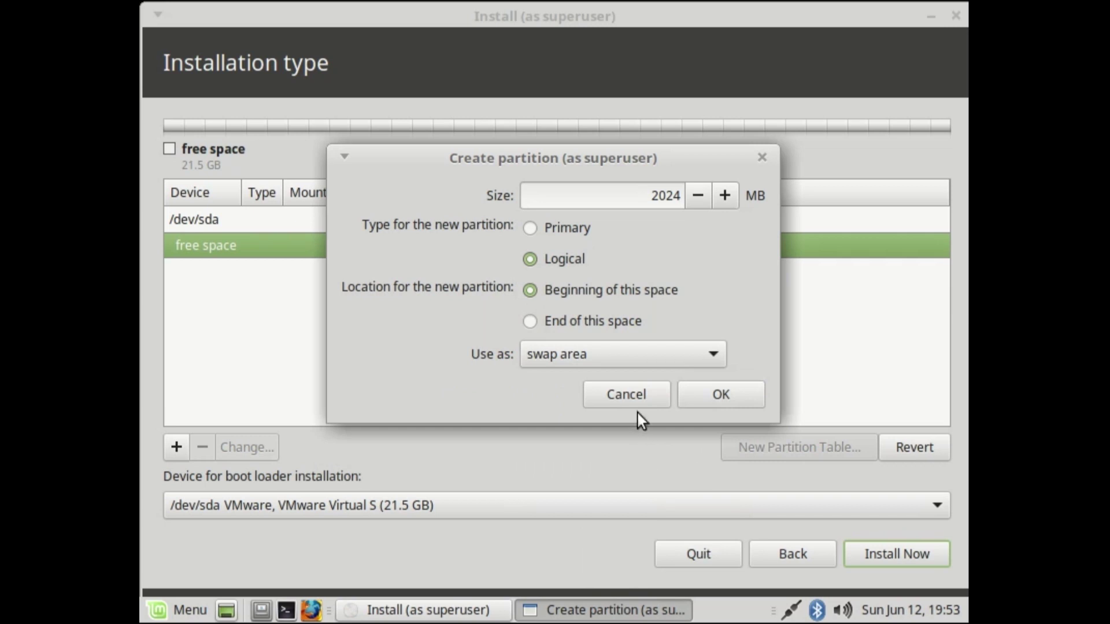
left_click(720, 395)
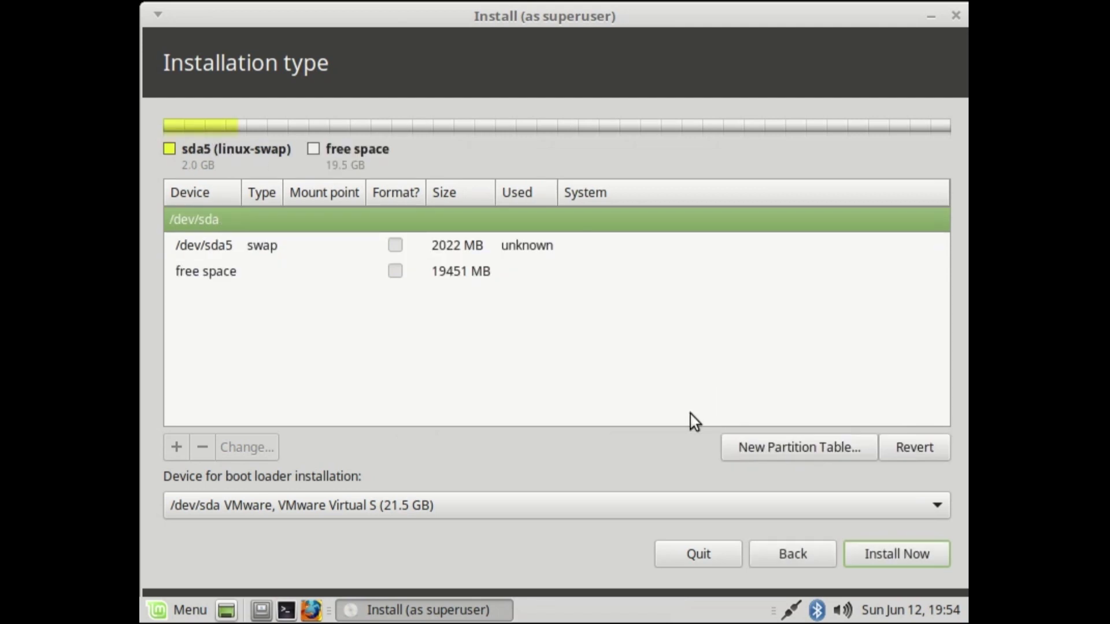
Step: Create a primary Ext4 partition from the remaining 19451 MB, mounted at /
left_click(512, 274)
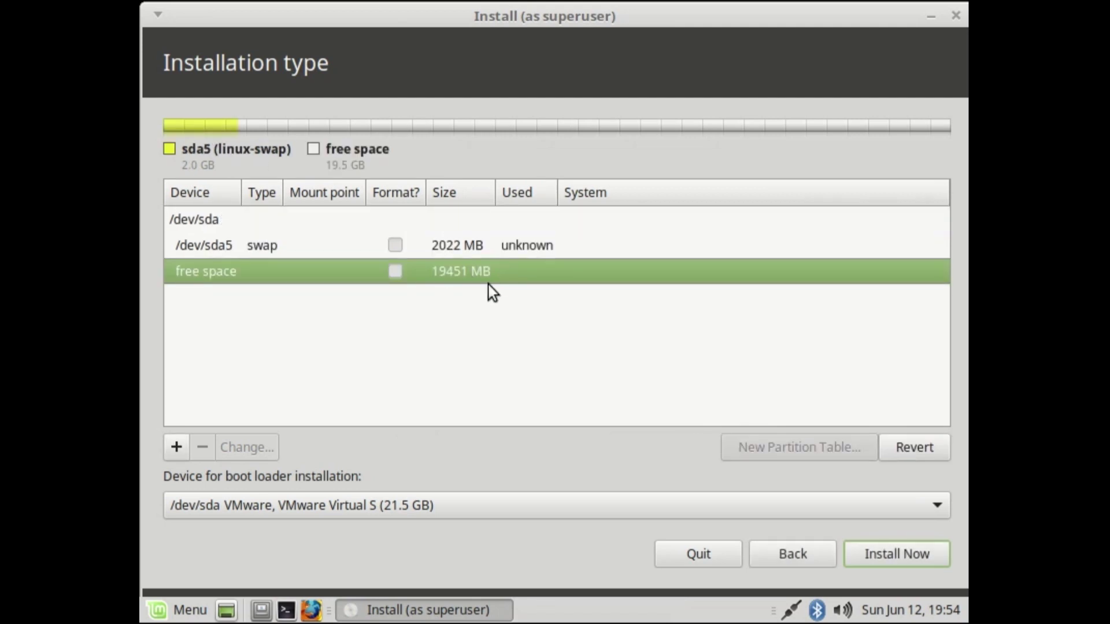
left_click(177, 447)
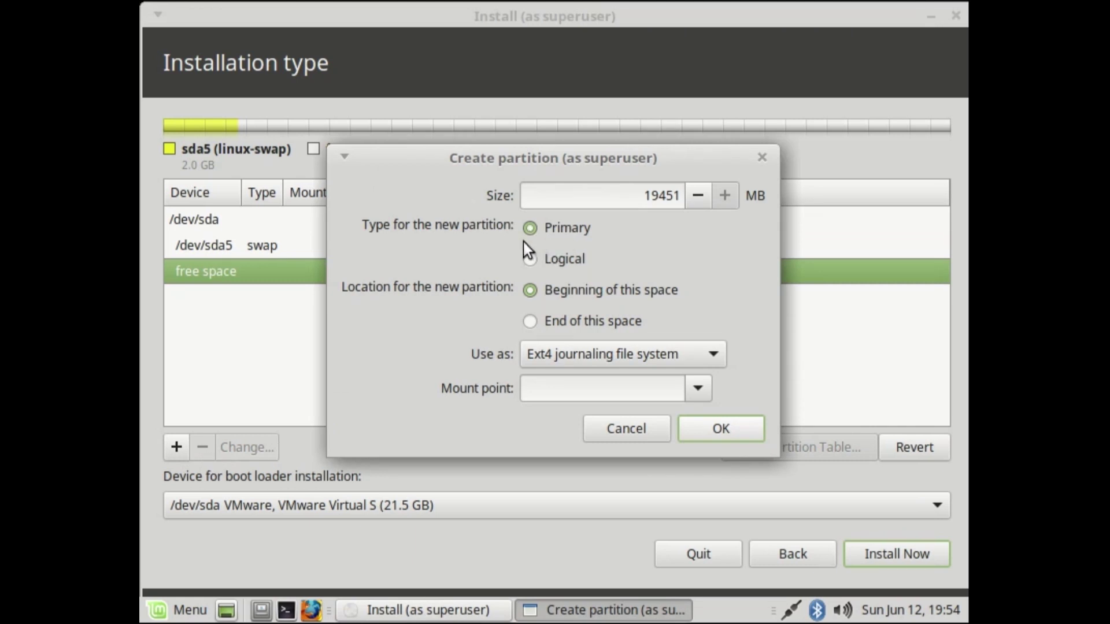
left_click(615, 354)
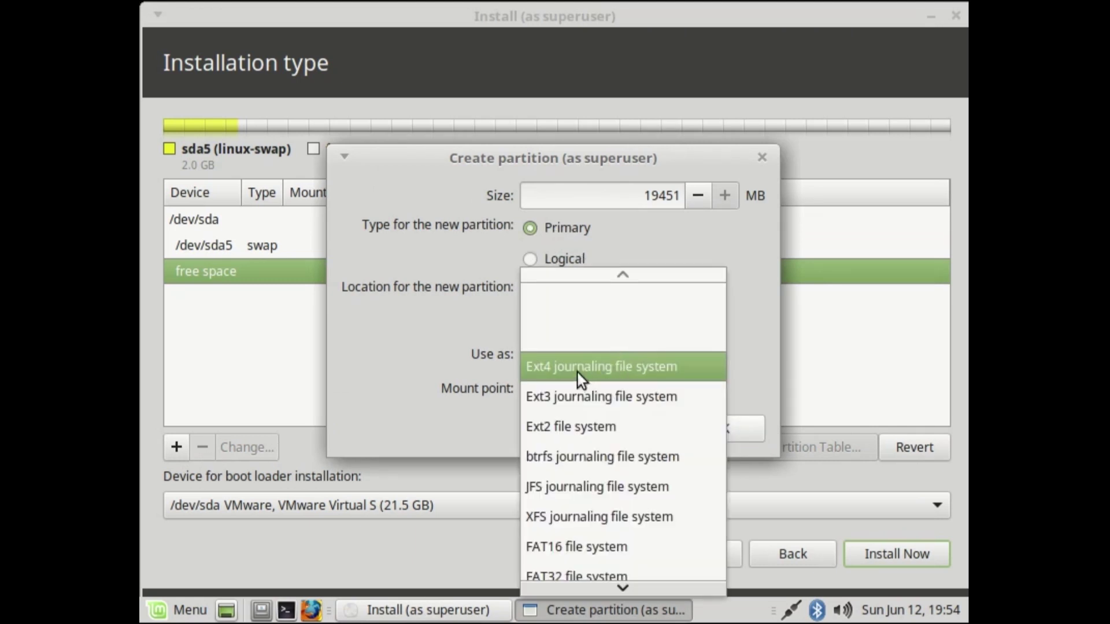
left_click(622, 365)
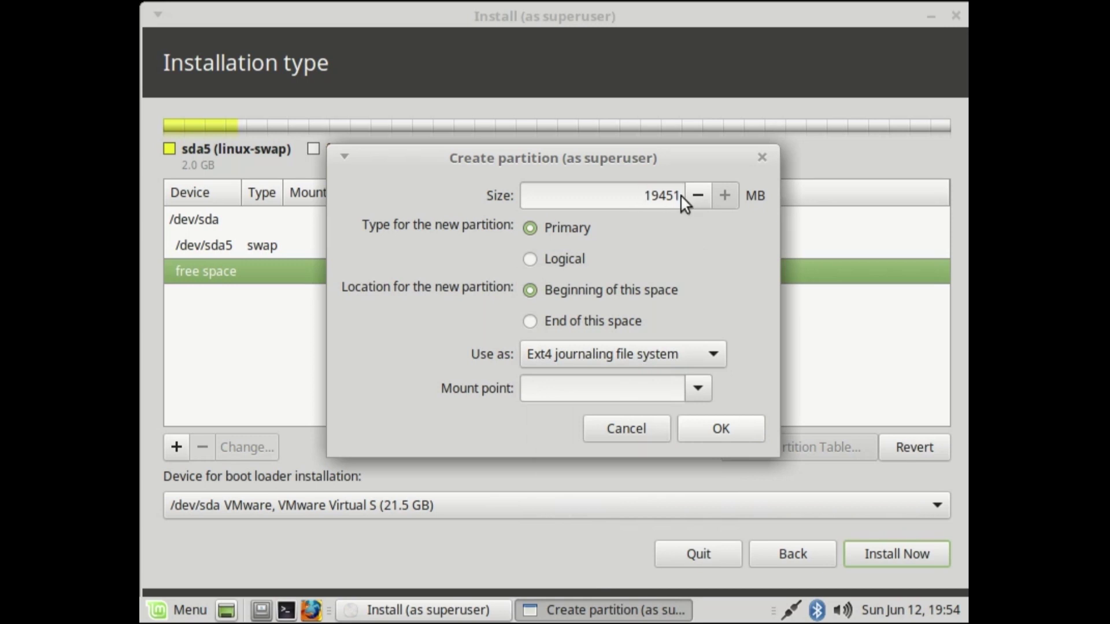
double_click(646, 195)
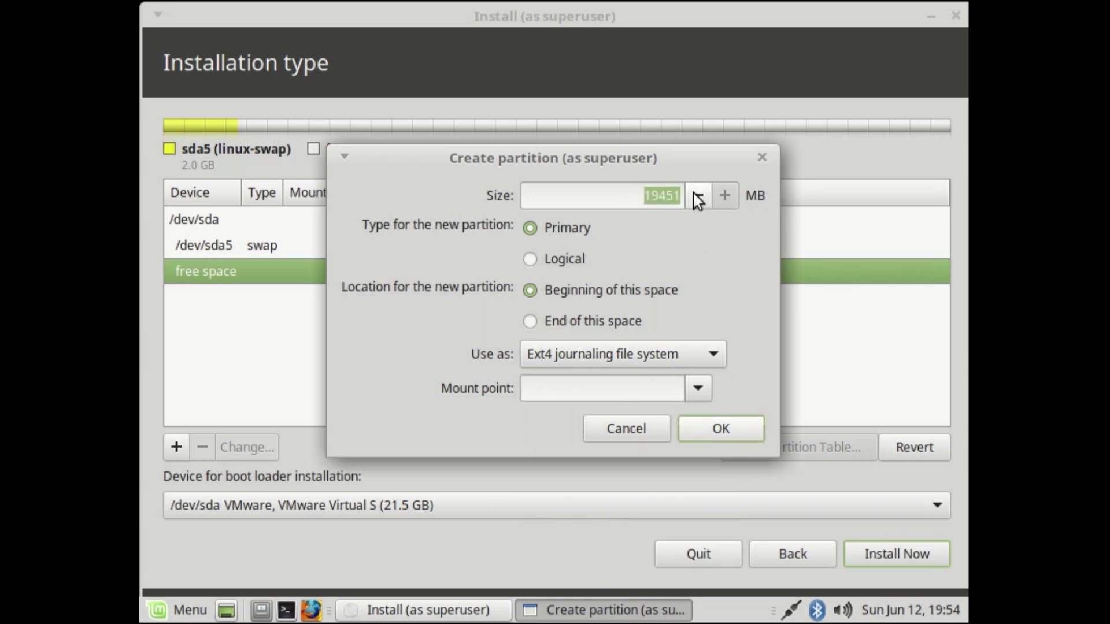
left_click(653, 197)
left_click(616, 353)
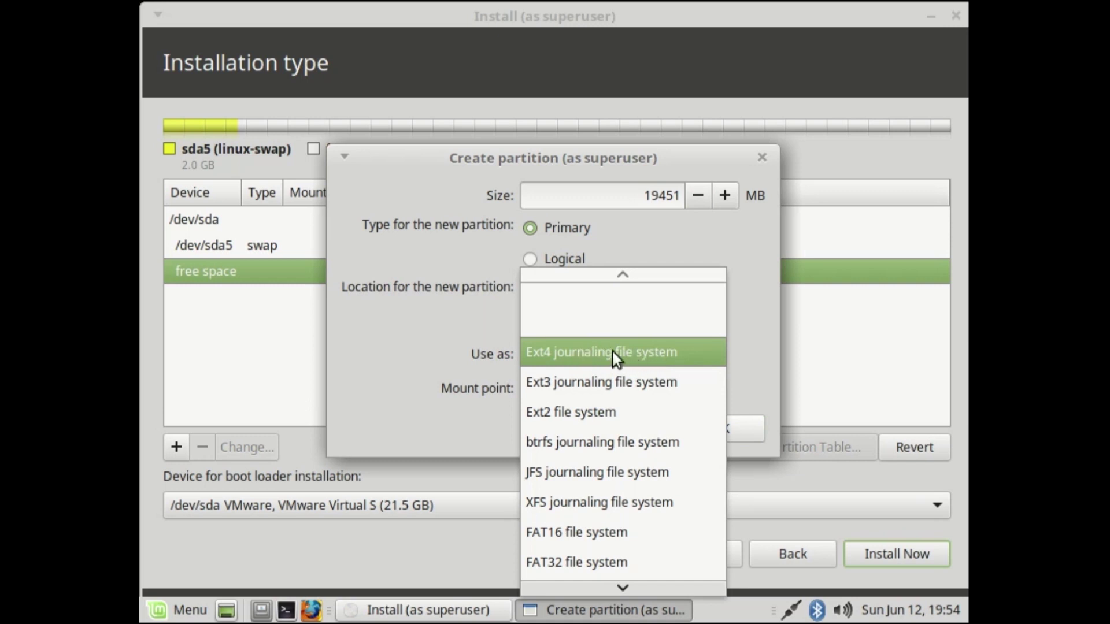
left_click(613, 352)
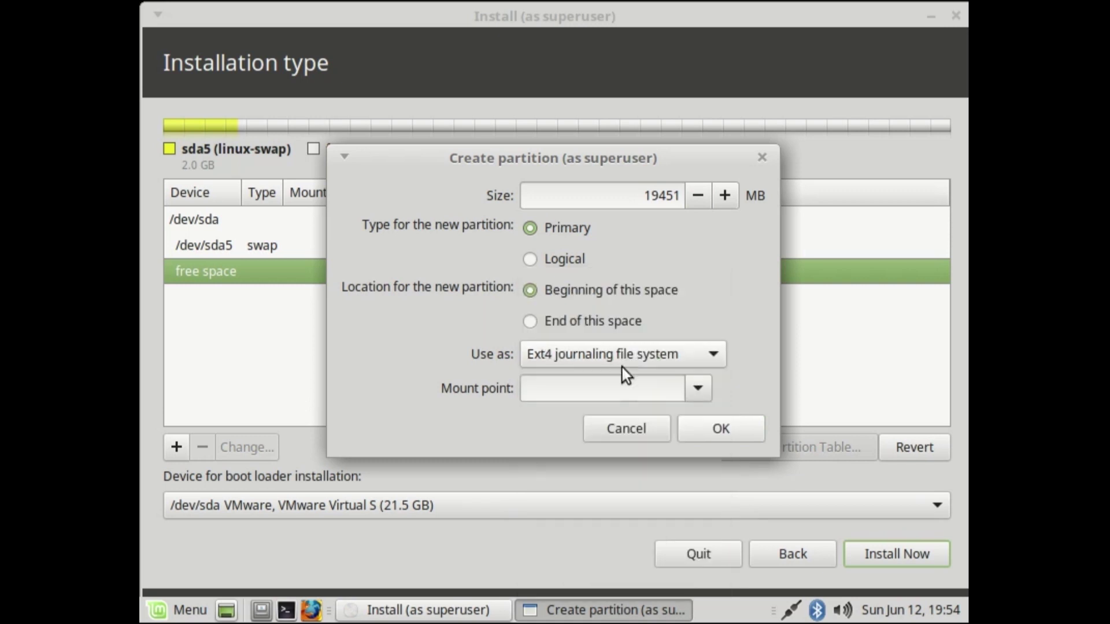
left_click(699, 386)
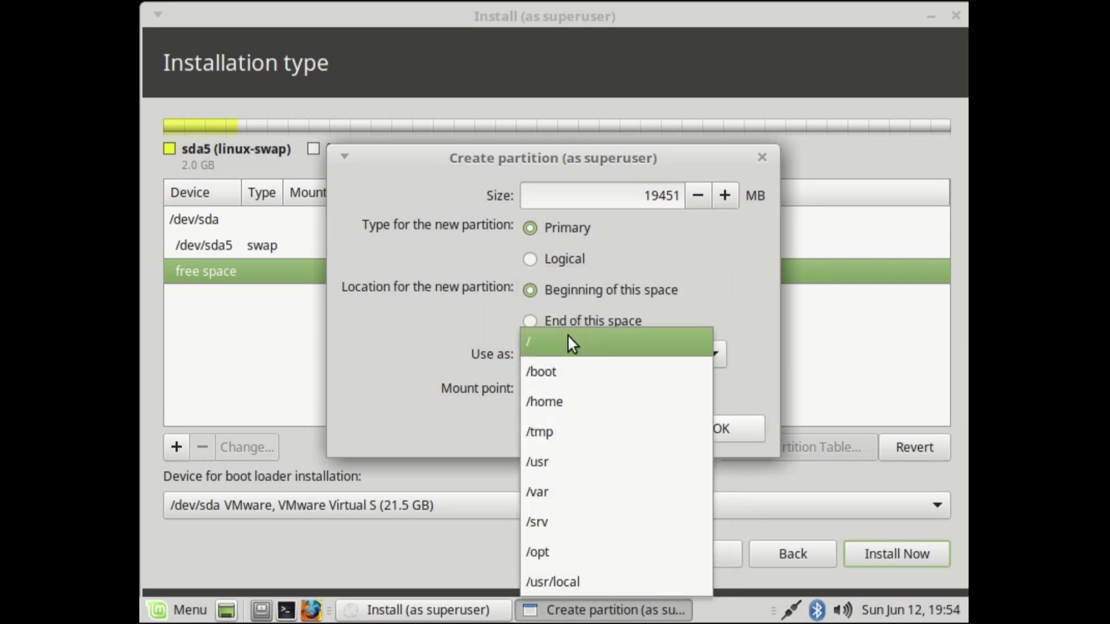
left_click(568, 335)
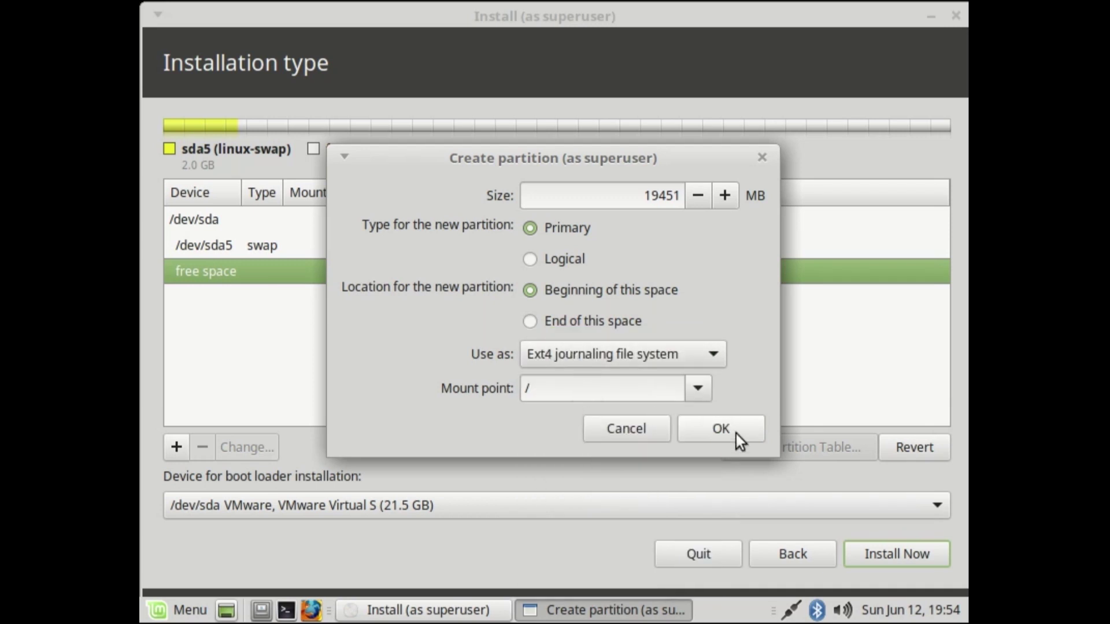
left_click(721, 429)
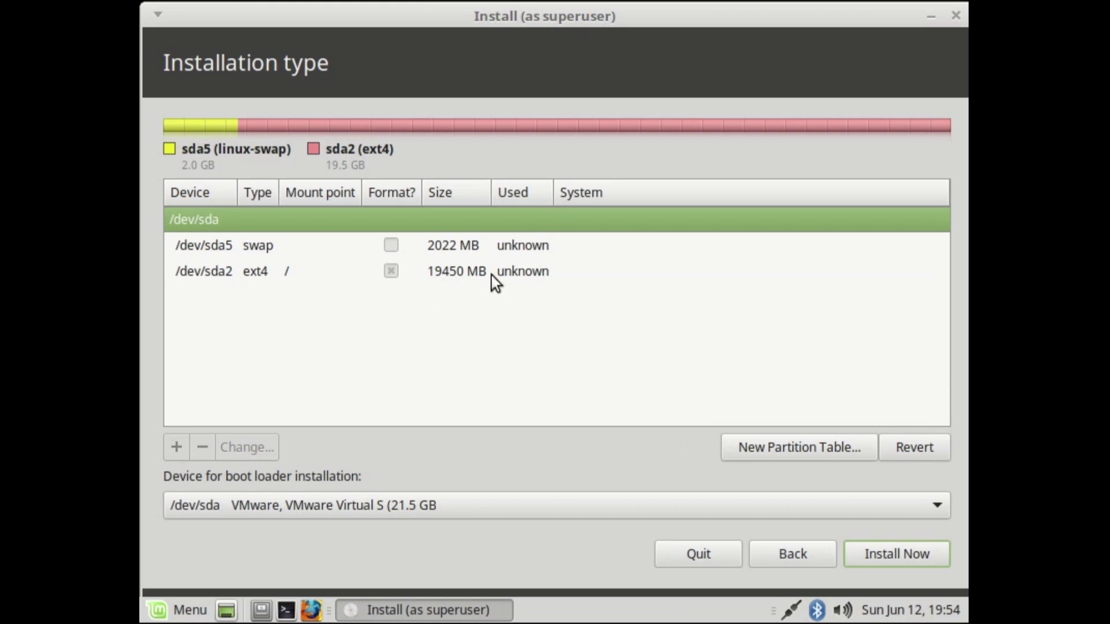
Step: Keep /dev/sda as the boot loader device, write the changes, and accept English (US) keyboard
left_click(397, 505)
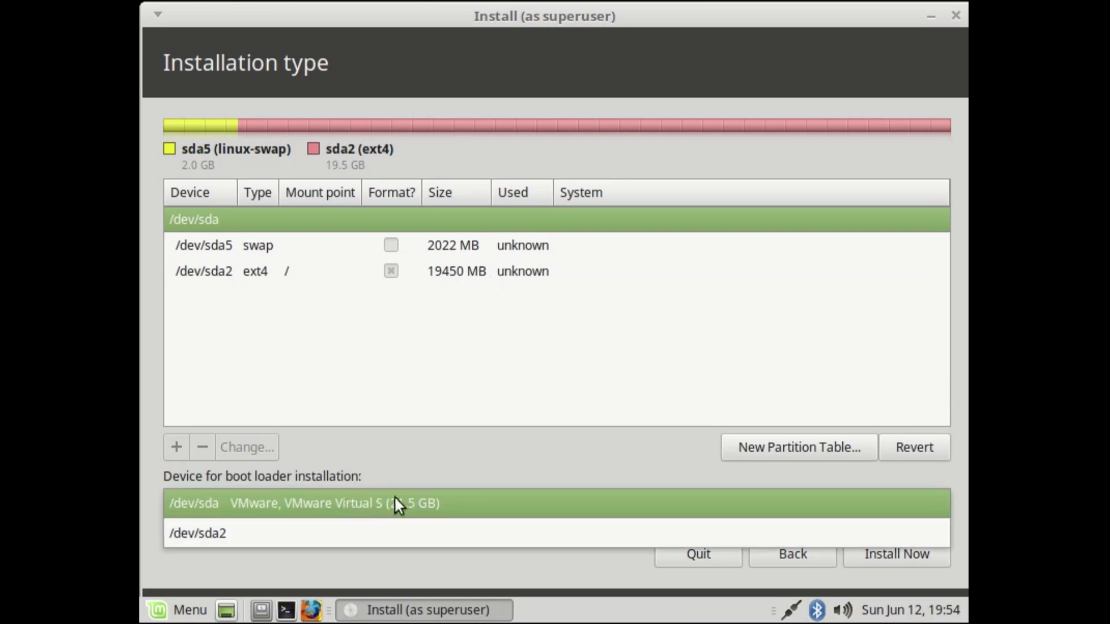
left_click(408, 514)
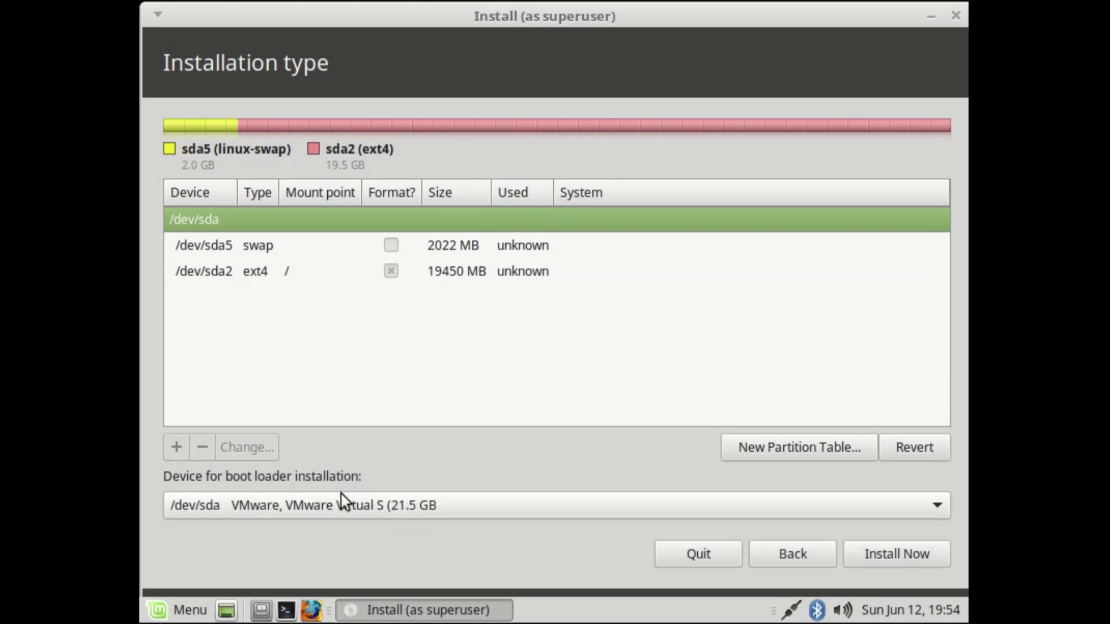
left_click(887, 550)
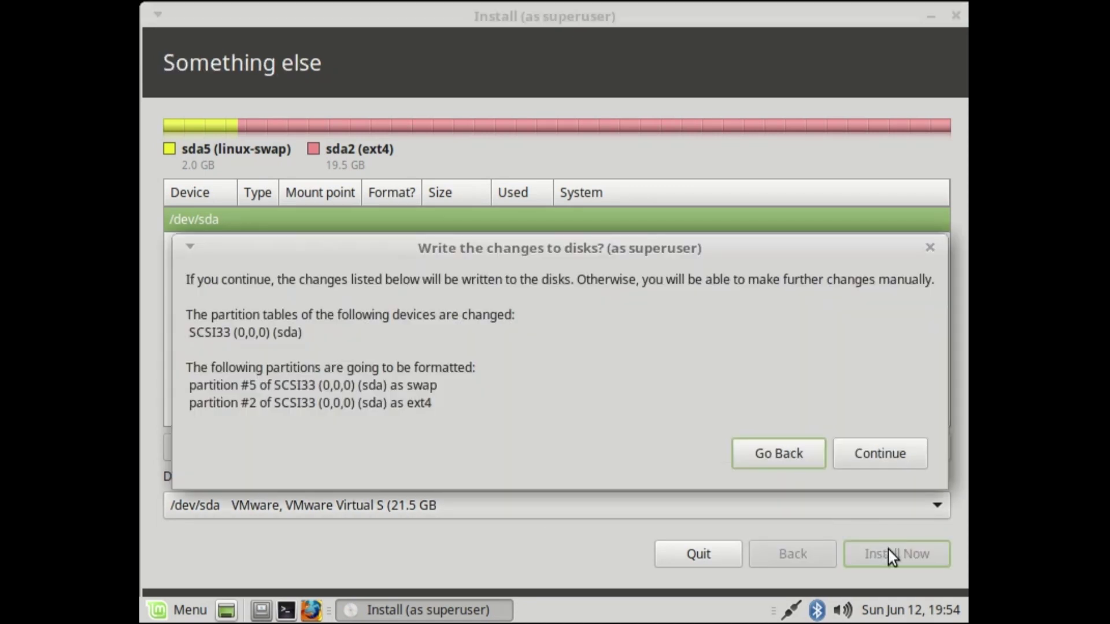
left_click(878, 449)
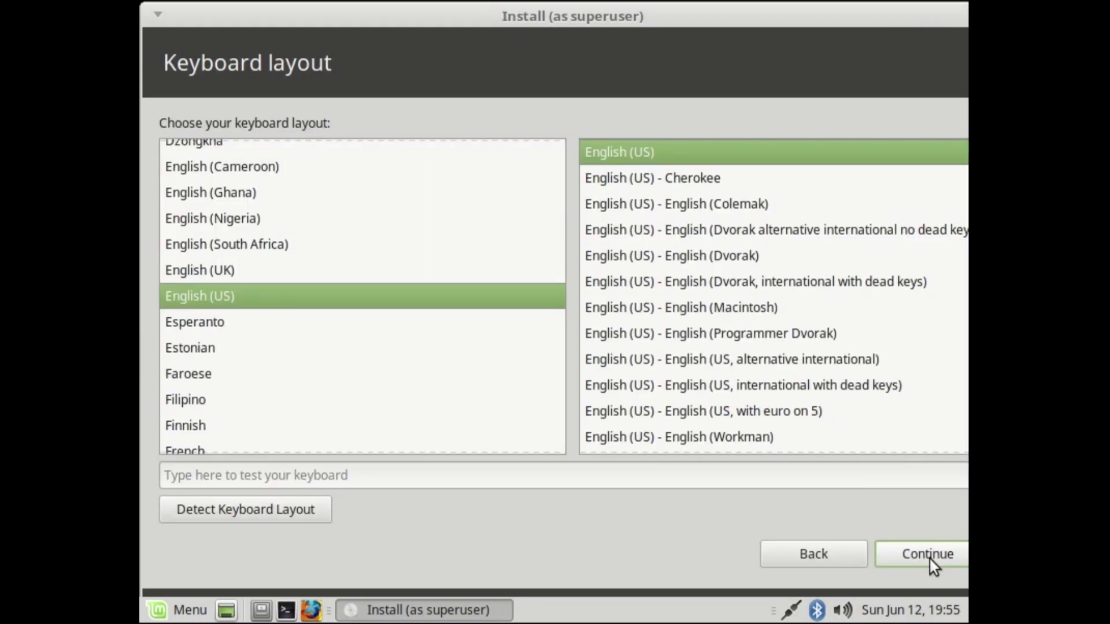
left_click(930, 560)
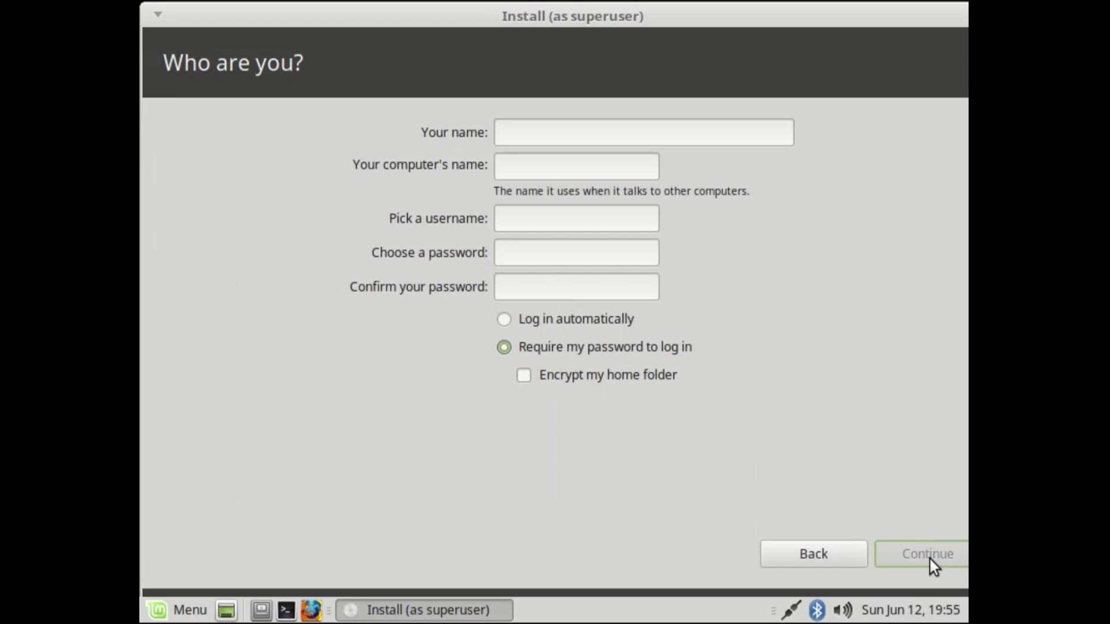
Step: Enter the user's name and account password twice, then let the installation finish
type("sayed")
key("Tab")
key("Tab")
key("Tab")
type("1234")
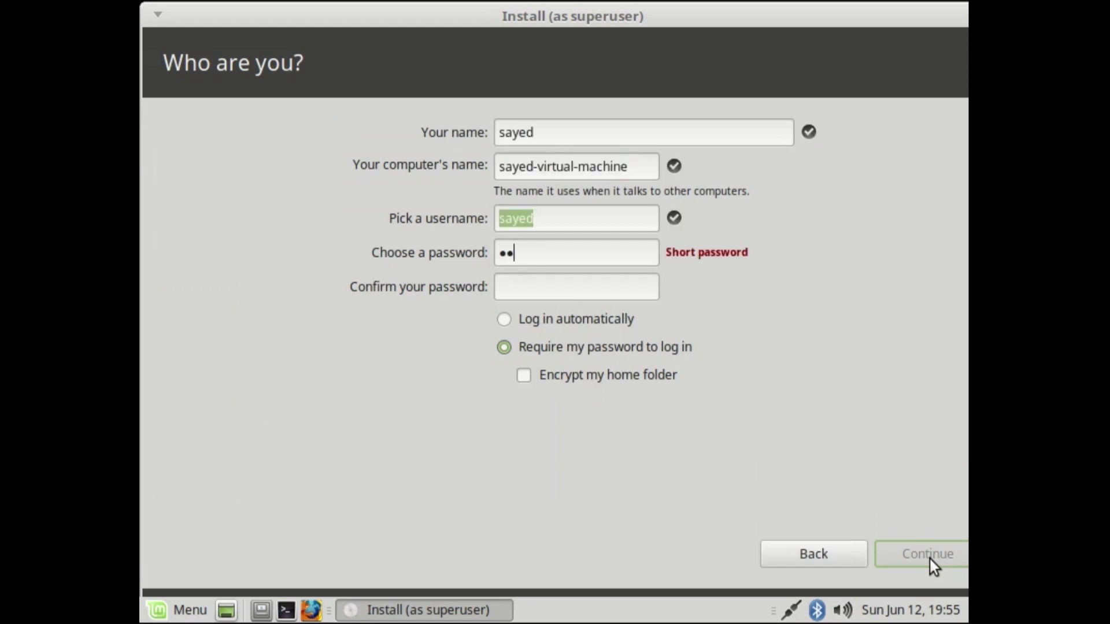
key("Tab")
type("1234")
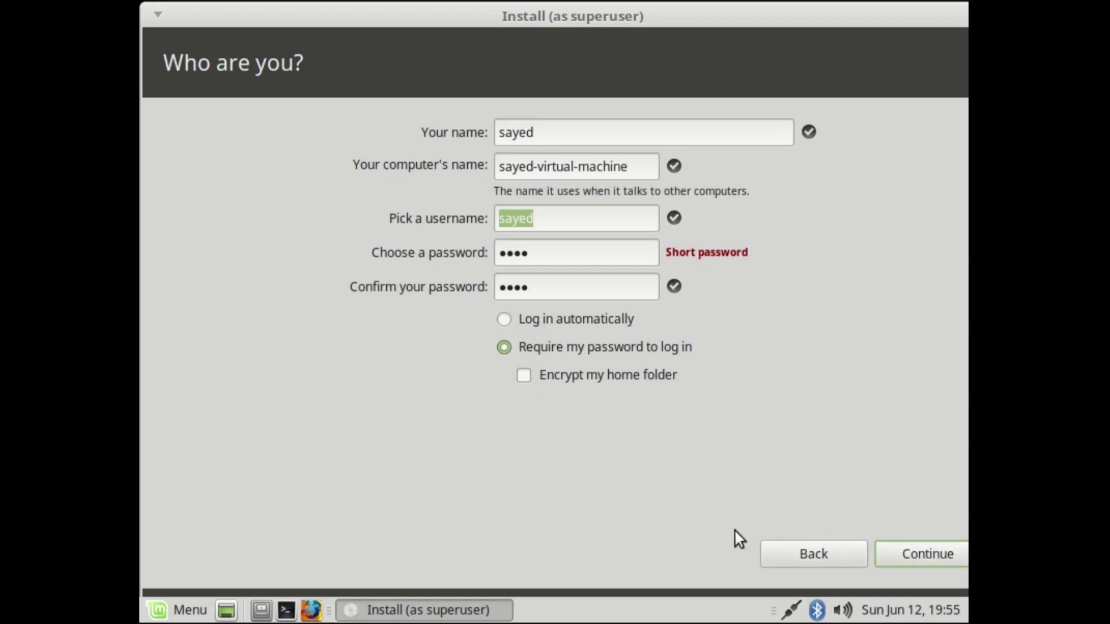
left_click(908, 560)
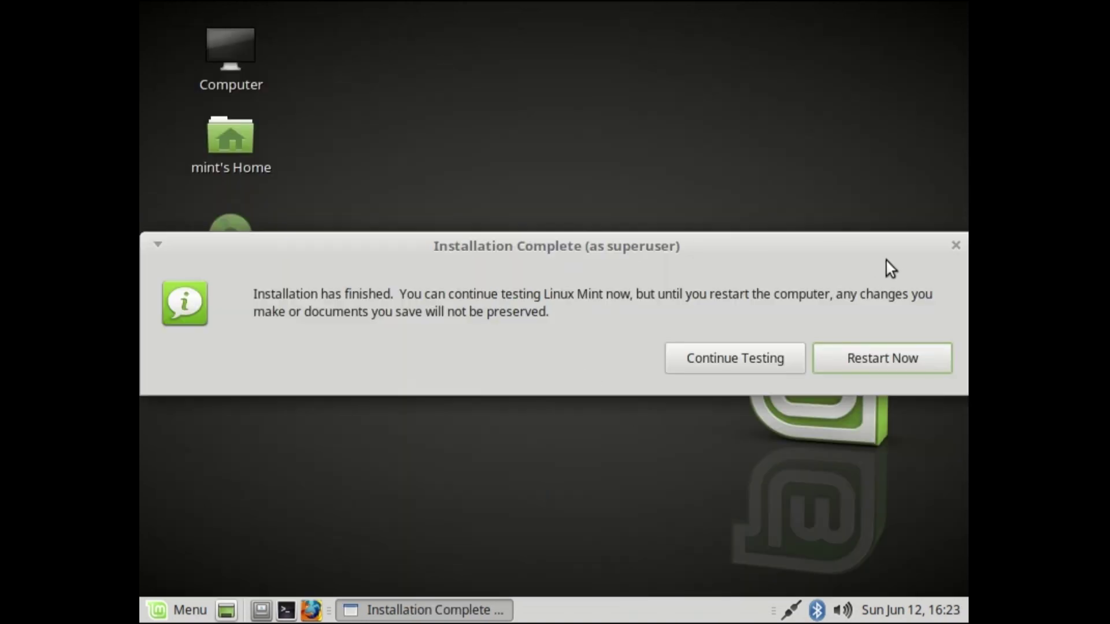
Step: Choose Restart Now to boot into the newly installed Linux Mint
left_click(897, 363)
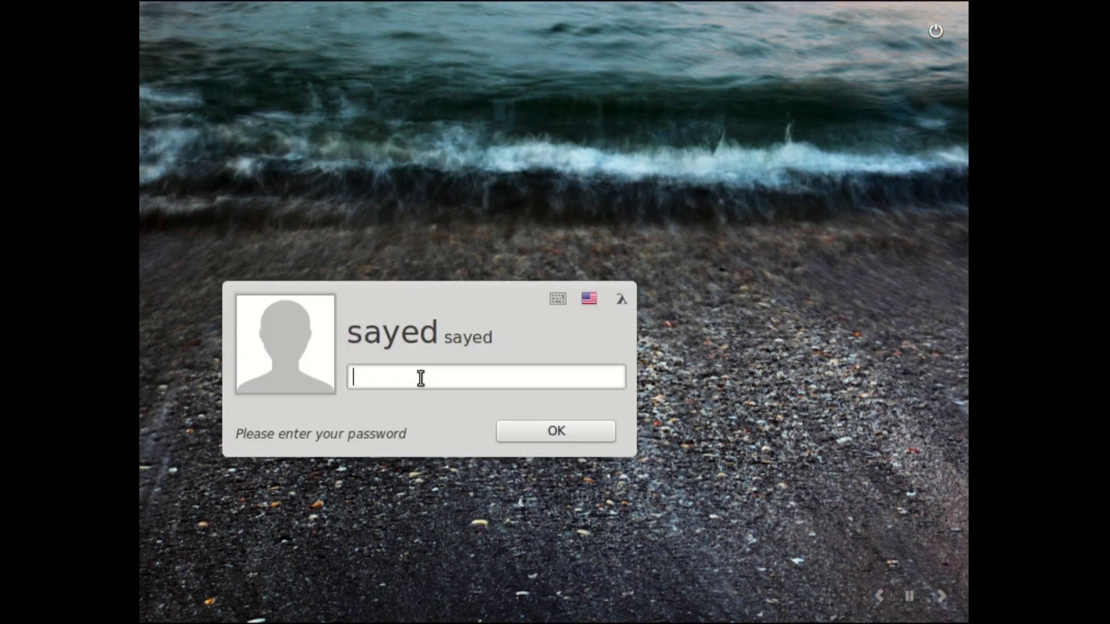
Step: Log in as the new user with their password and select the desktop's Computer icon
type("••••")
left_click(554, 432)
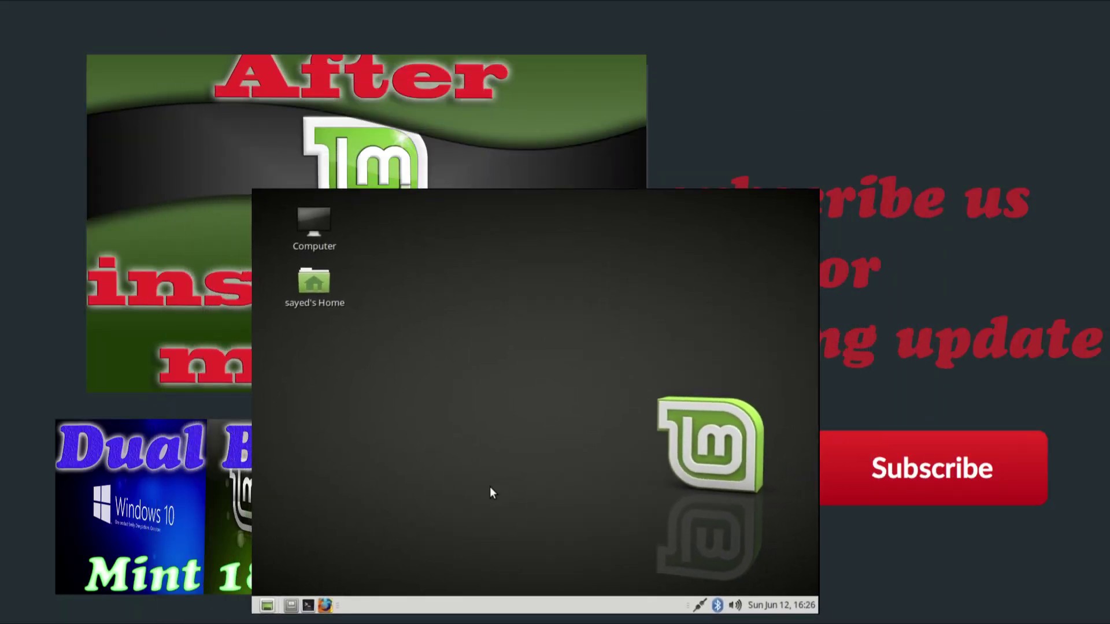
left_click(314, 225)
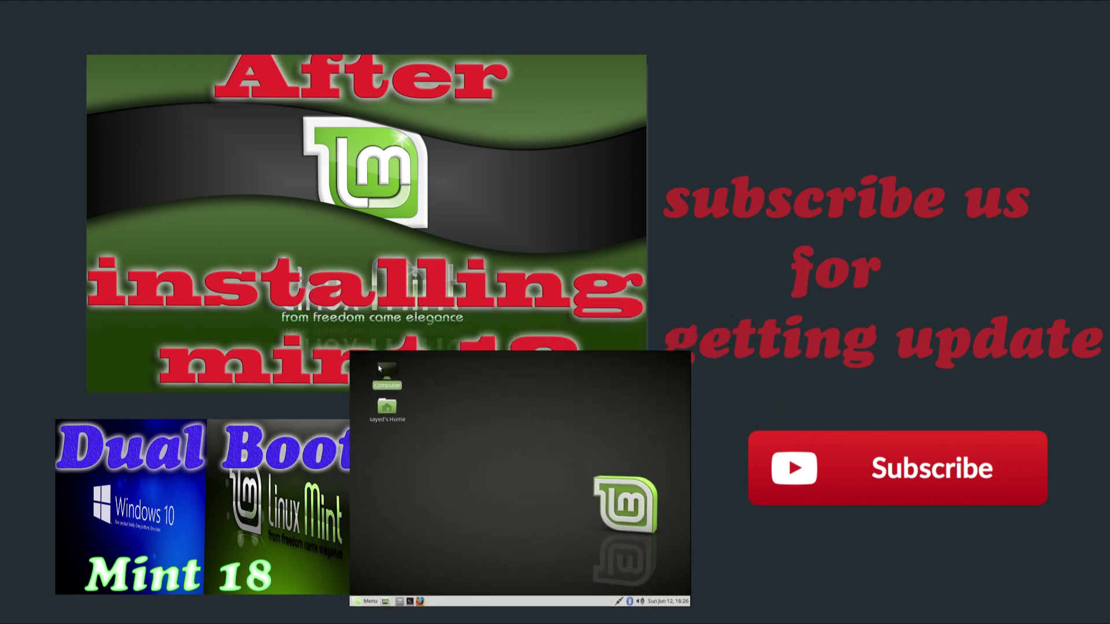